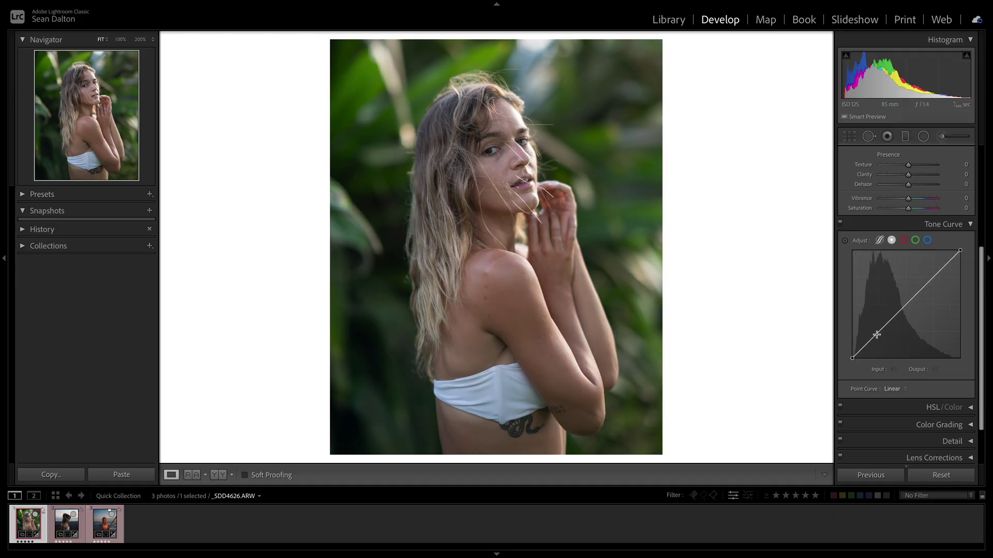
left_click(904, 242)
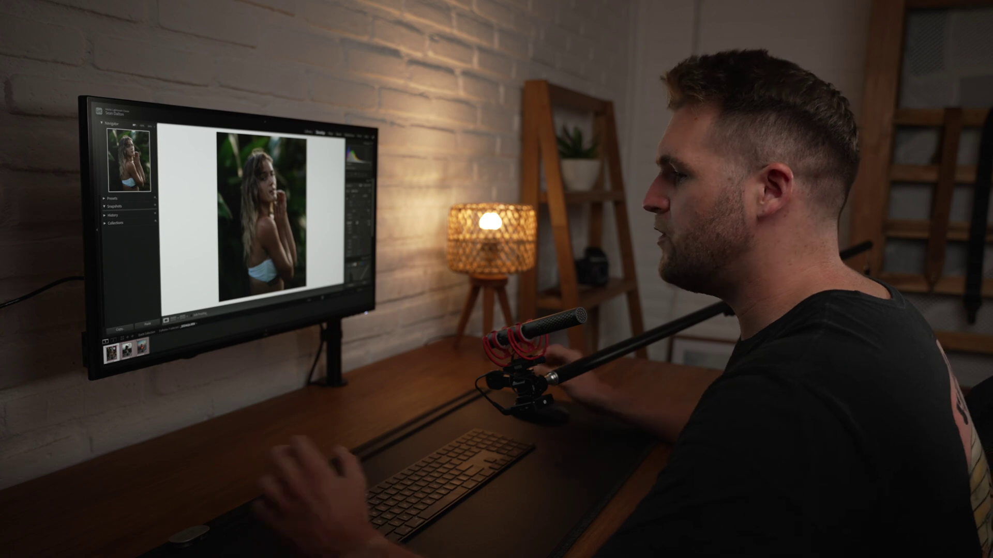
mouse_move(261, 325)
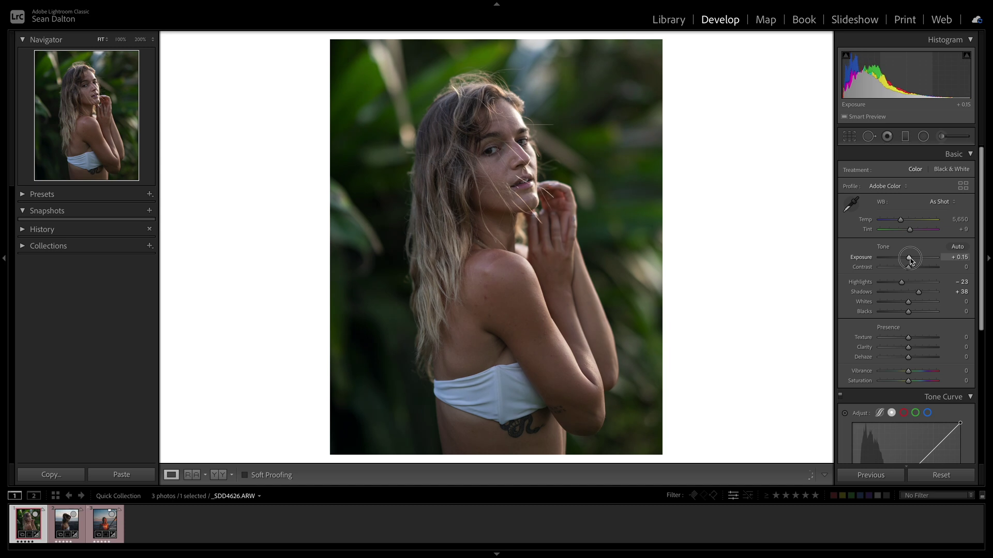
- Review the Basic tone sliders, then examine the tone curve's midtones and its black and white end points
scroll(925, 297, "down", 1)
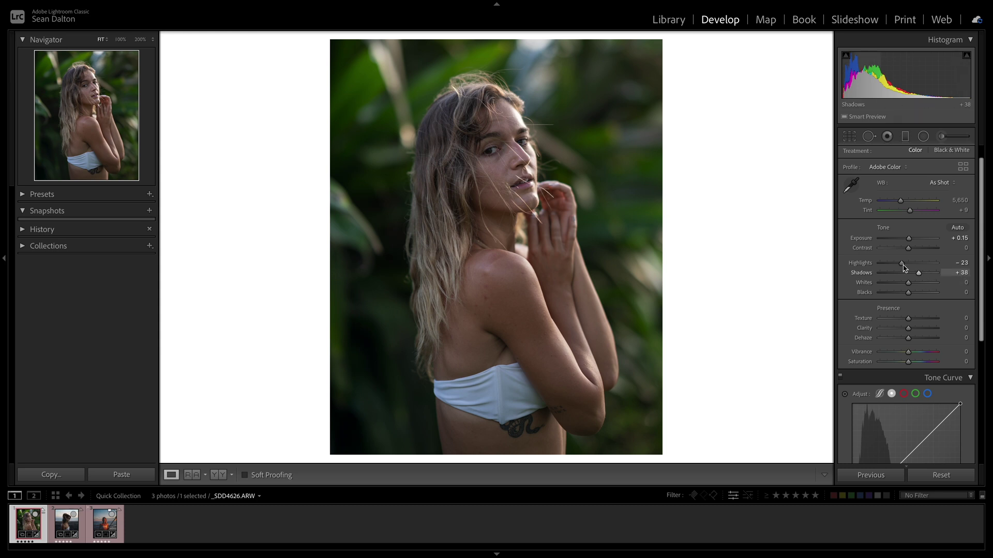
scroll(904, 265, "up", 1)
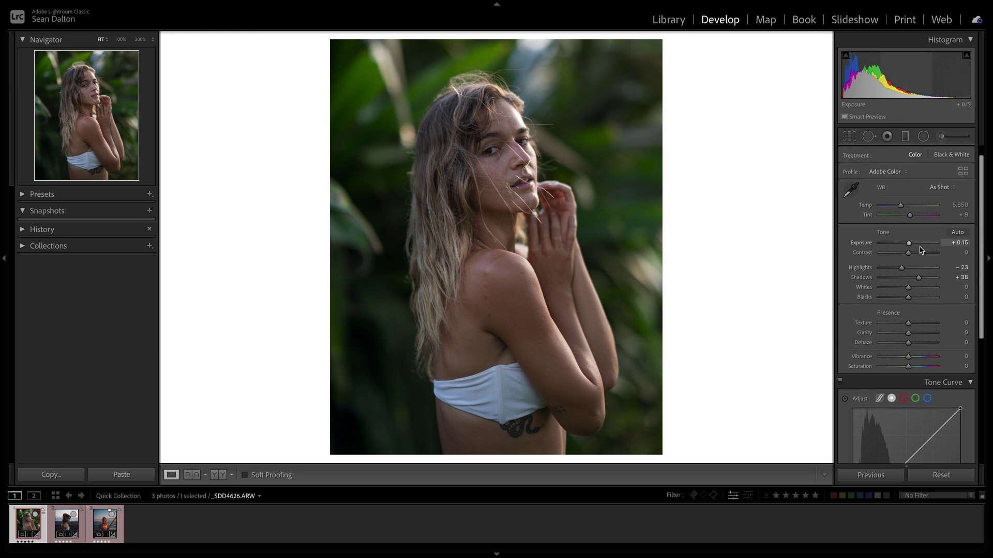
scroll(951, 262, "down", 4)
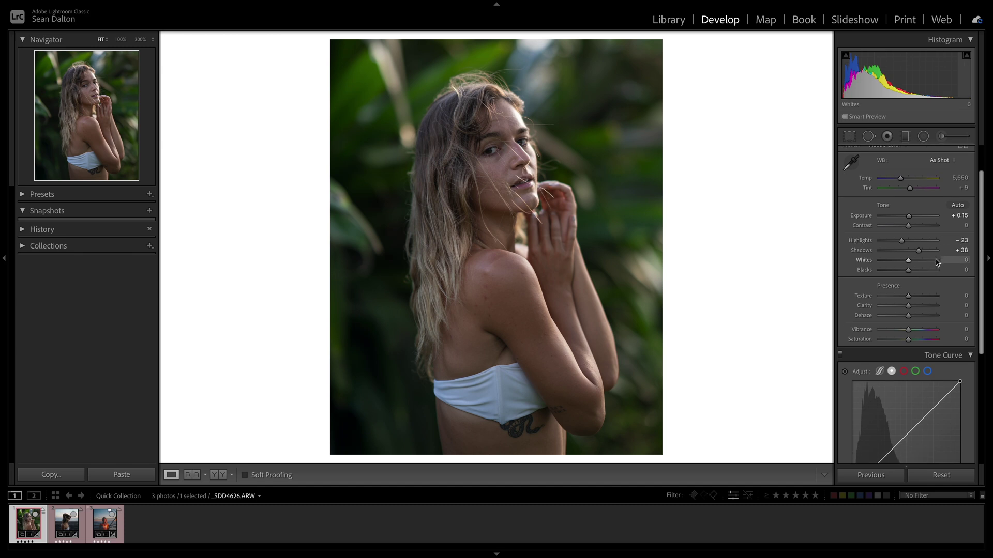
scroll(937, 262, "down", 4)
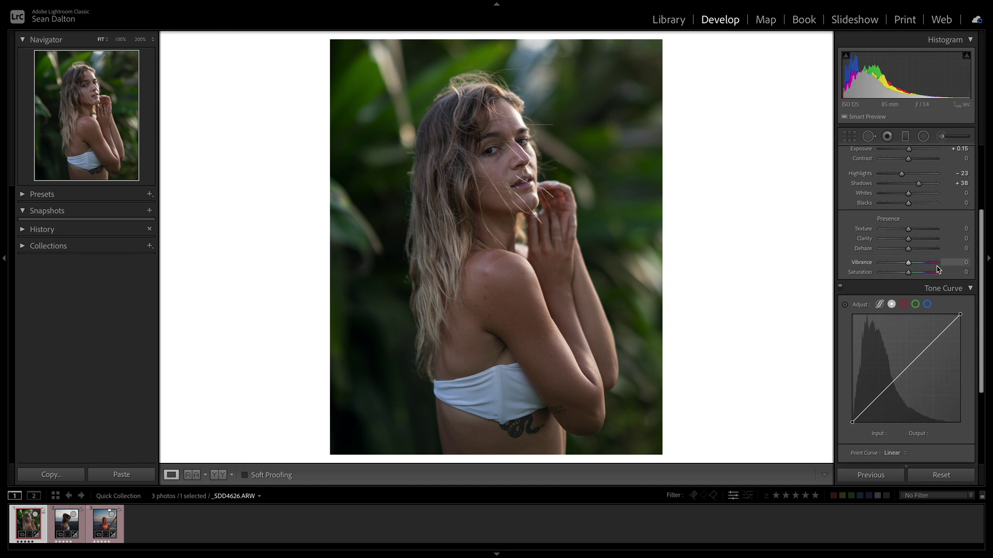
scroll(973, 299, "down", 3)
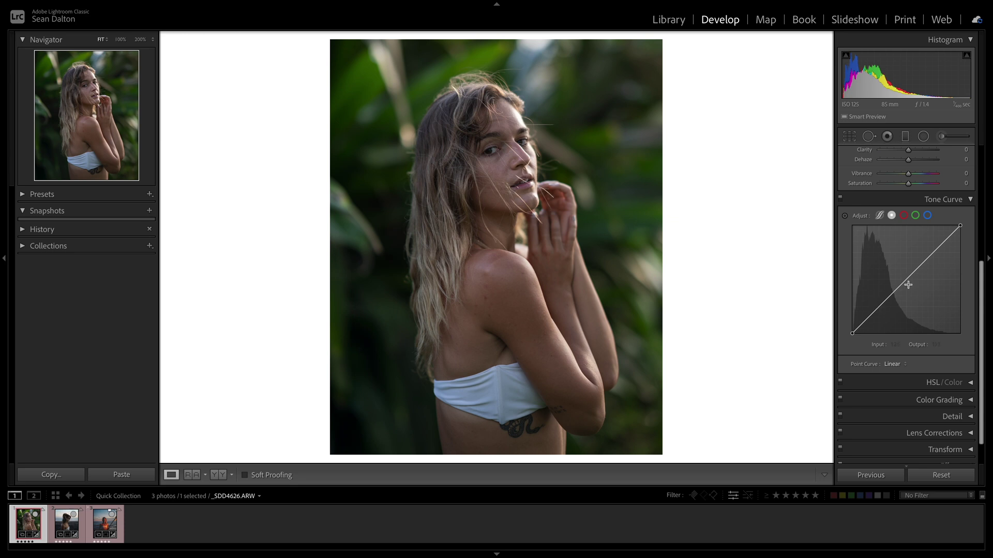
mouse_move(910, 282)
left_mouse_down()
mouse_move(879, 251)
mouse_move(884, 287)
mouse_move(938, 281)
mouse_move(875, 268)
mouse_move(891, 293)
mouse_move(911, 279)
left_mouse_up()
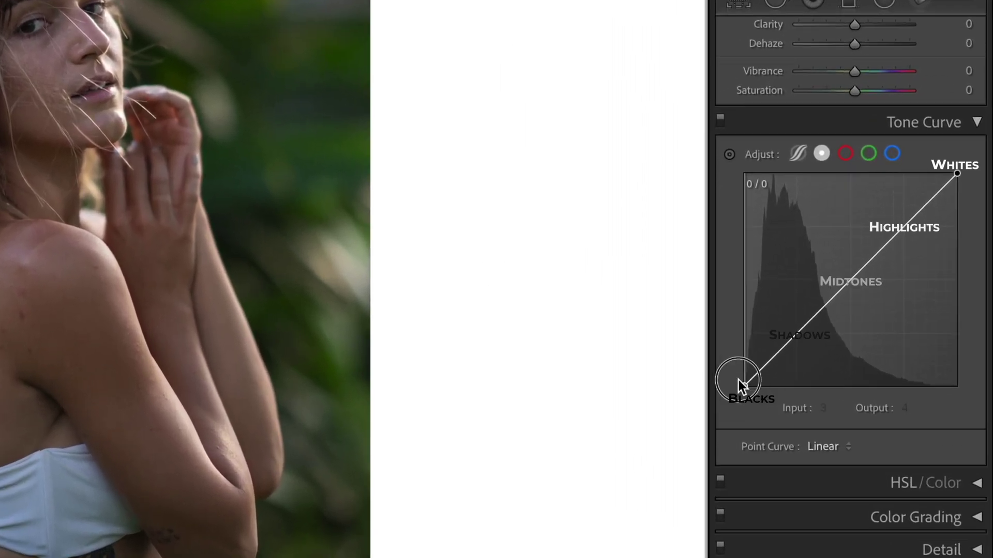
left_click_drag(759, 365, 730, 411)
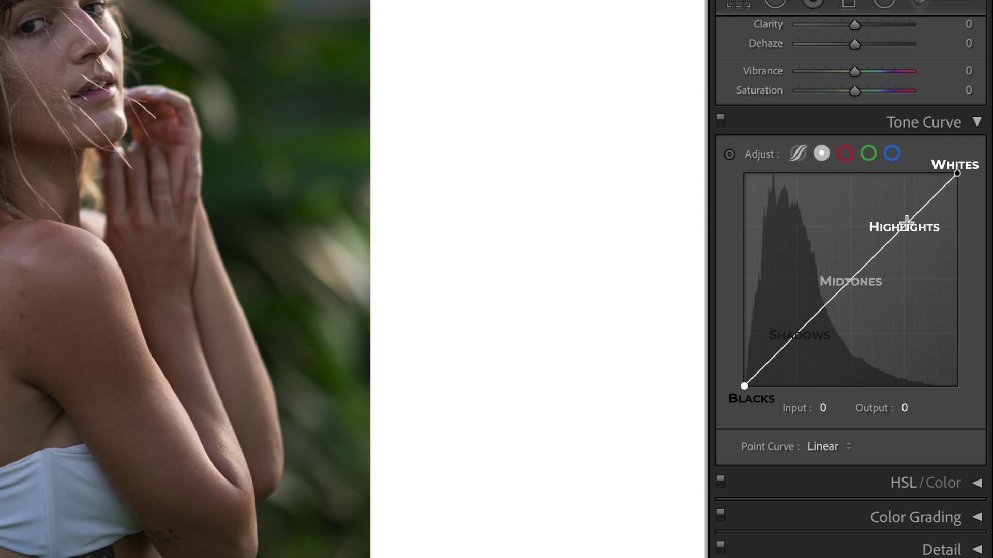
left_click(956, 174)
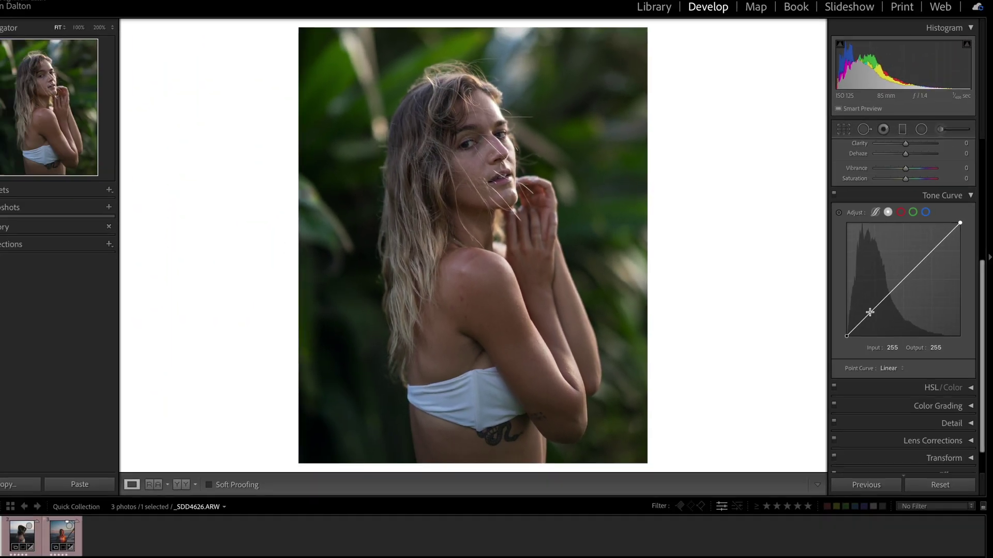
- Try lowering the shadows on the point curve to about input 67, output 53, and remove the point
mouse_move(869, 313)
left_mouse_down()
mouse_move(877, 316)
mouse_move(874, 307)
left_mouse_up()
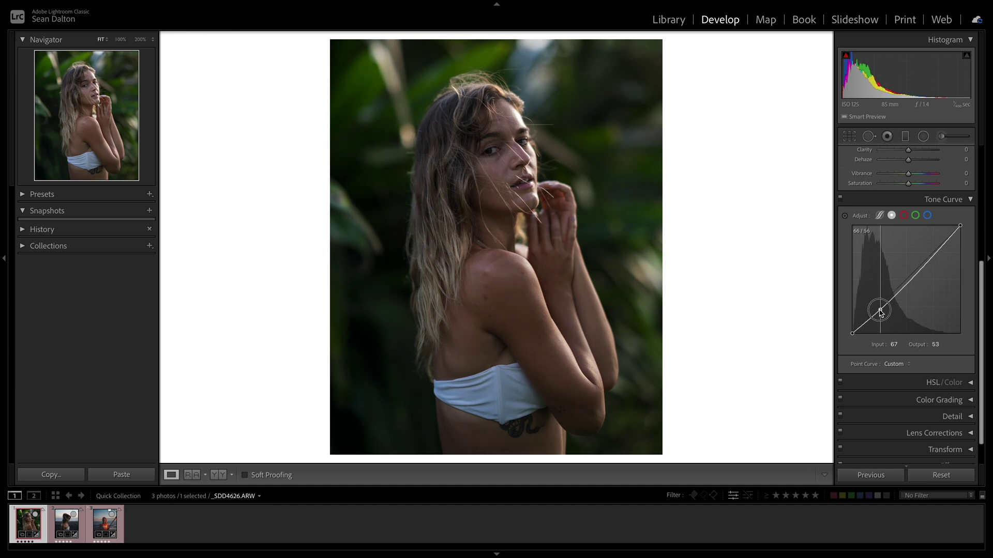
double_click(873, 305)
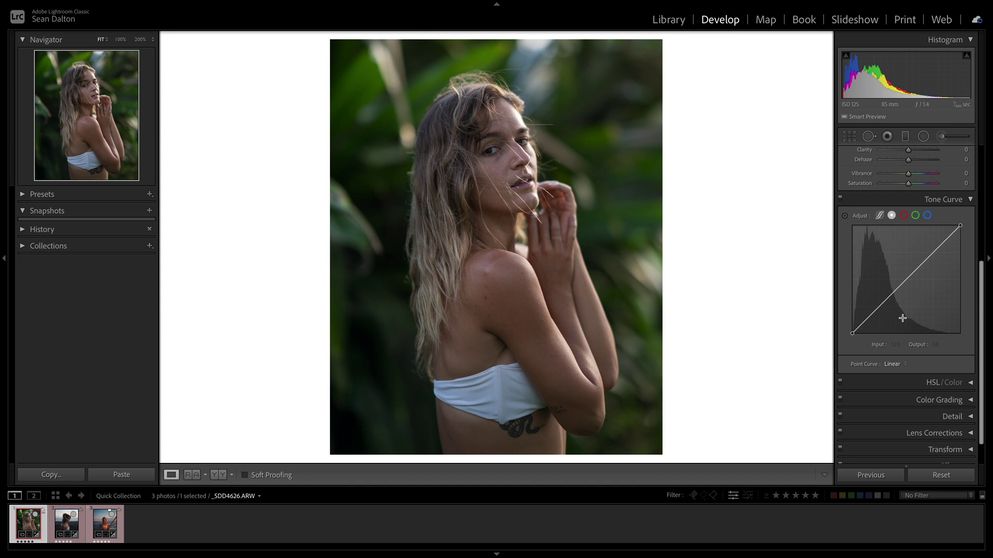
- Raise the photo's Exposure to +0.70
scroll(899, 306, "up", 6)
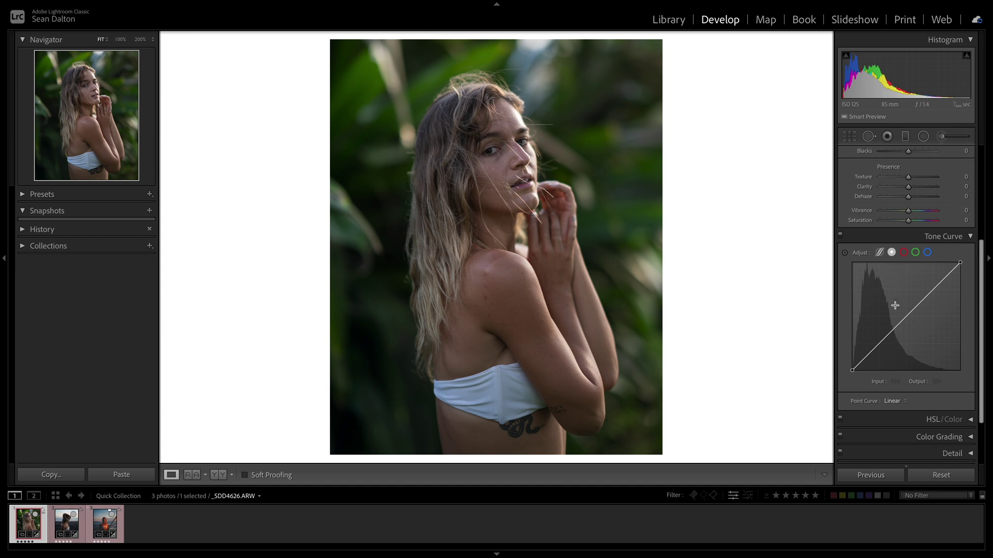
left_click_drag(909, 224, 913, 226)
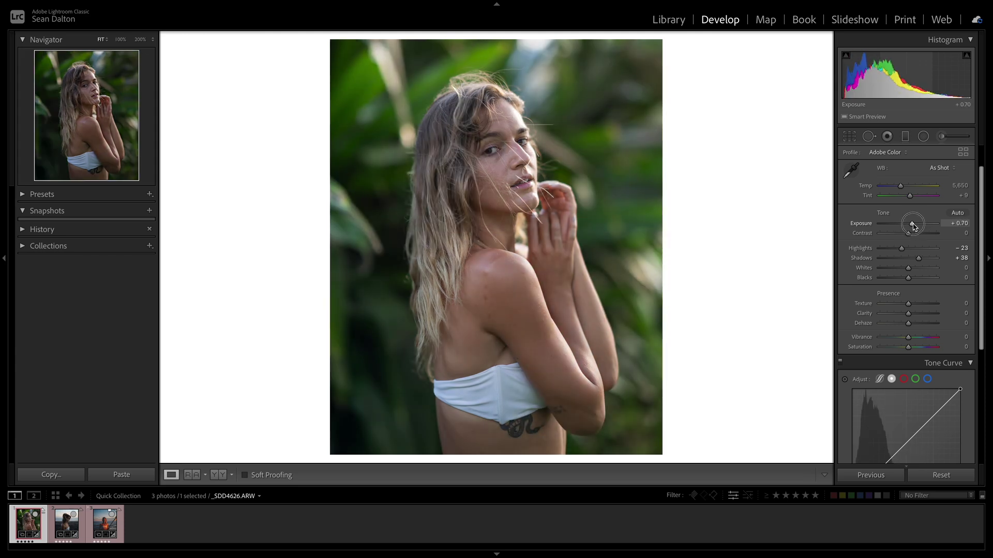
scroll(912, 233, "down", 4)
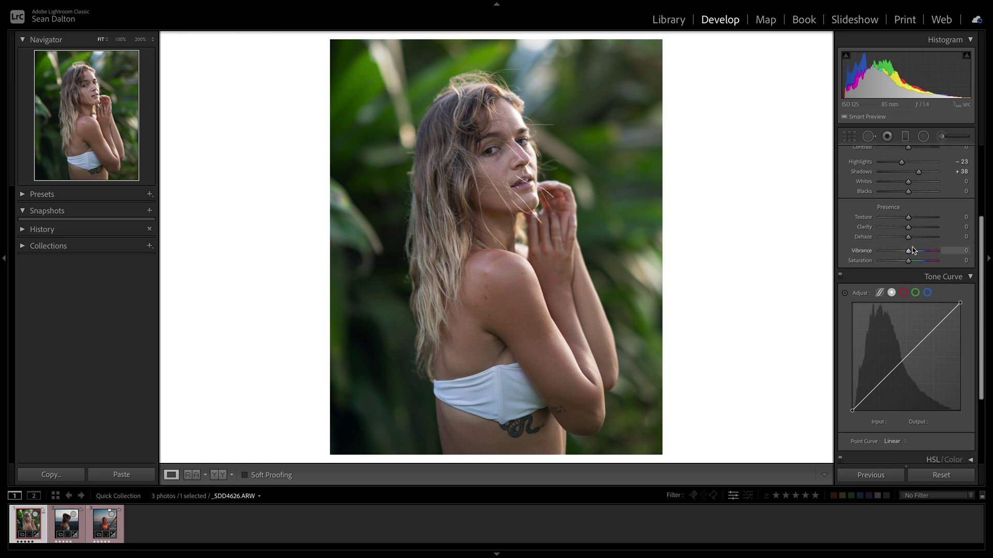
scroll(908, 334, "down", 1)
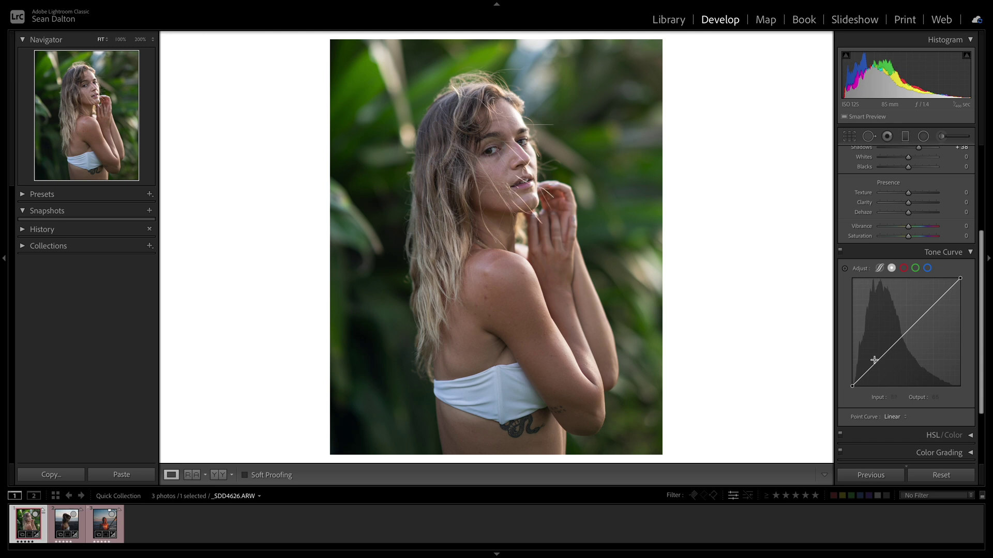
- Try setting the basic Shadows to -69 and undo the change
scroll(909, 294, "up", 3)
left_click_drag(918, 203, 891, 206)
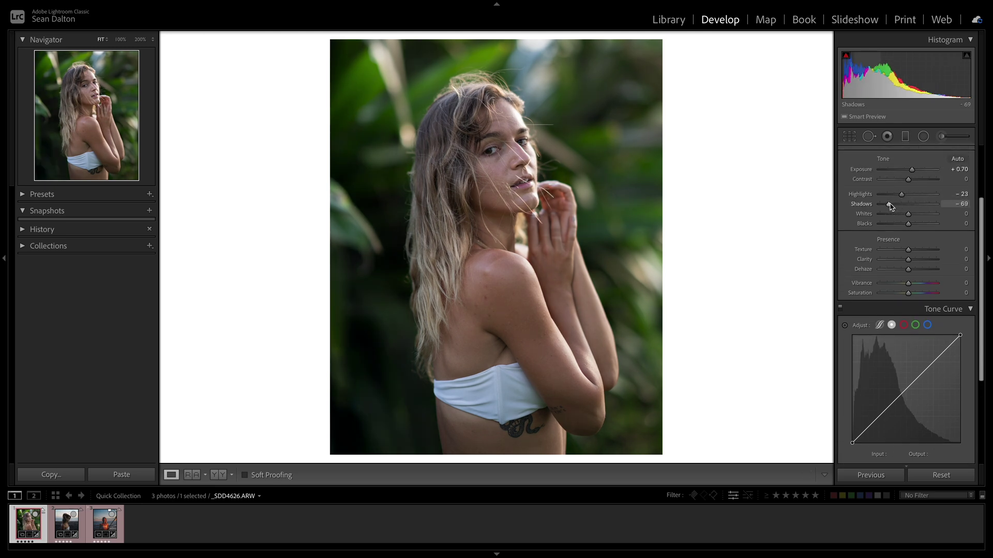
key("ctrl+z")
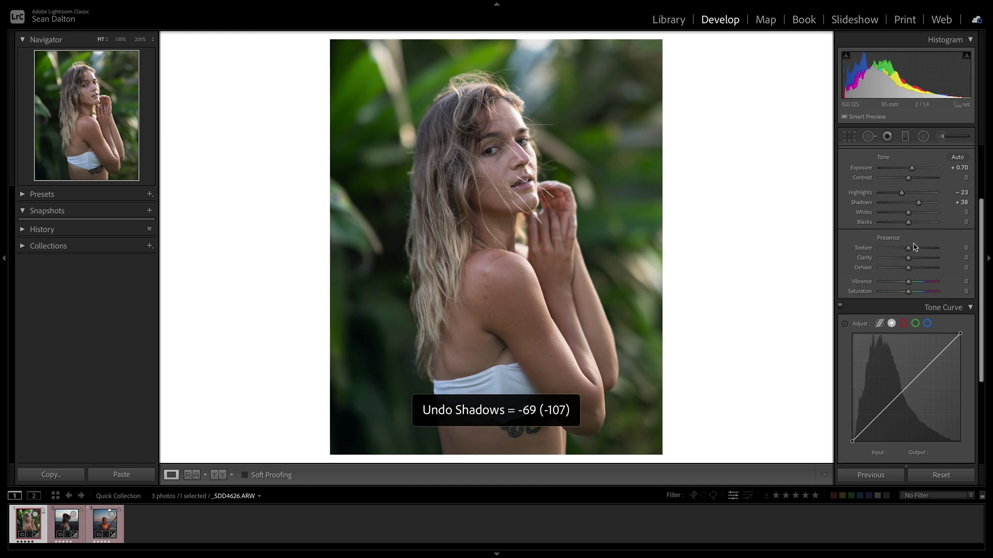
- Try pulling the point curve down to about input 104, output 83, and remove the added point
scroll(903, 243, "down", 2)
left_click_drag(865, 397, 897, 376)
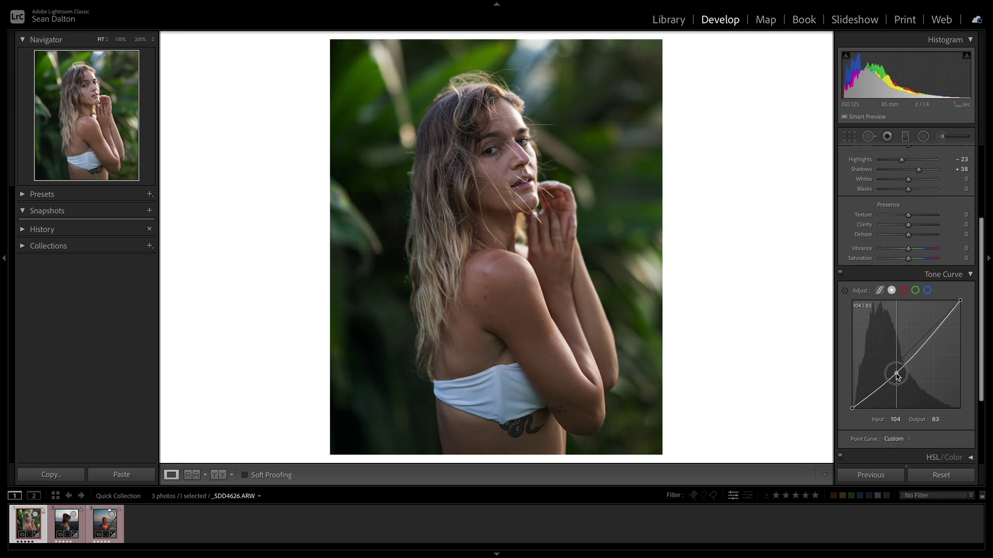
double_click(896, 373)
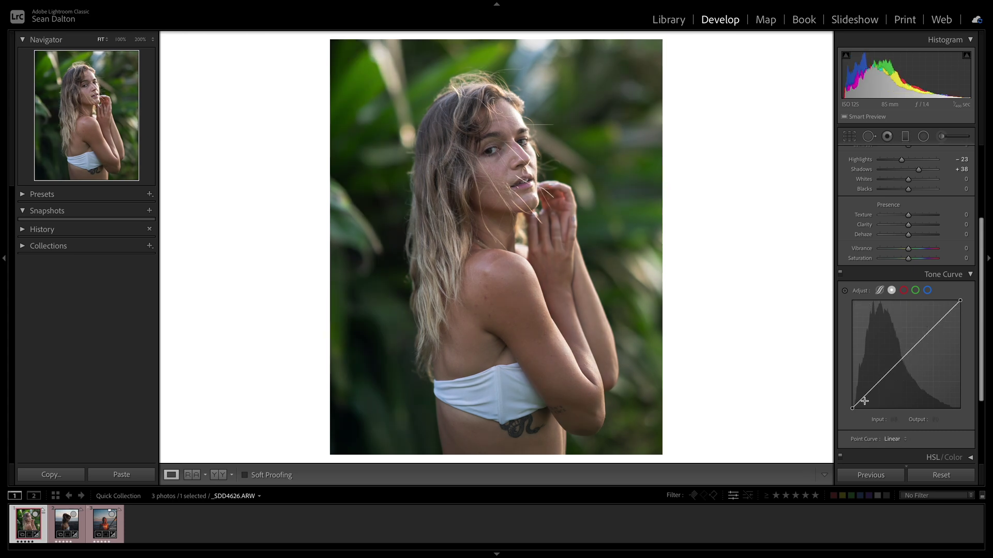
left_click_drag(858, 402, 858, 407)
- Switch to the parametric curve, try the Lights and Darks region adjustments, and leave Lights at -2
left_click(916, 290)
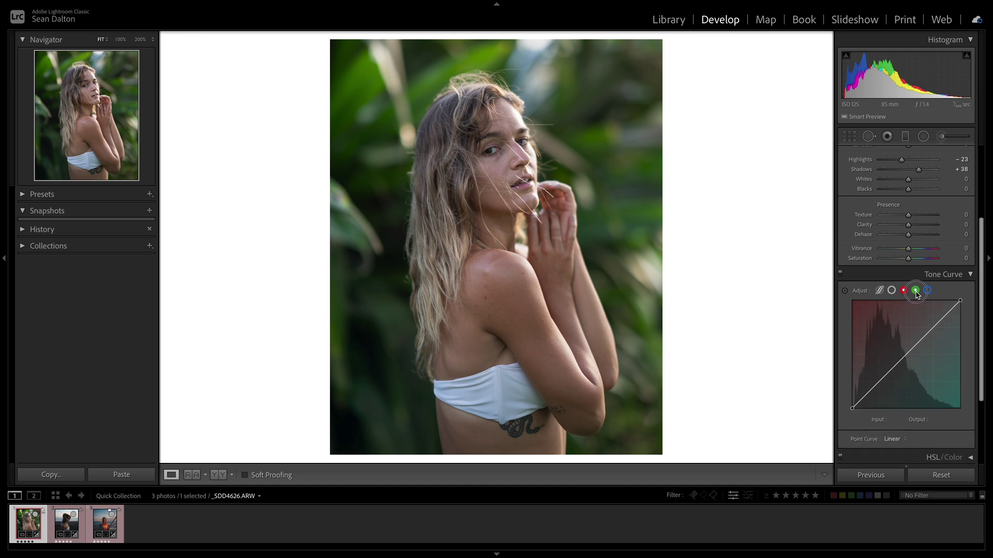
left_click(879, 291)
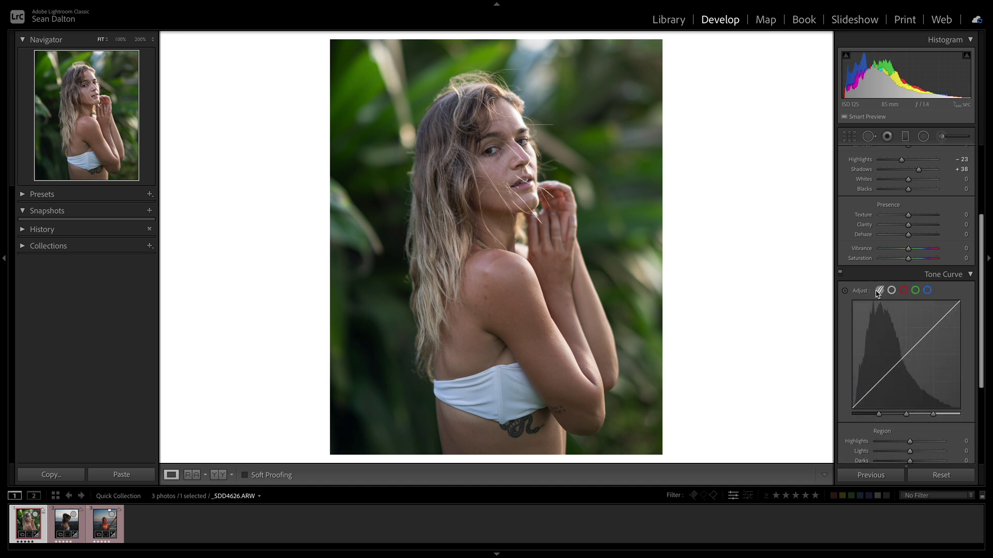
scroll(911, 432, "down", 2)
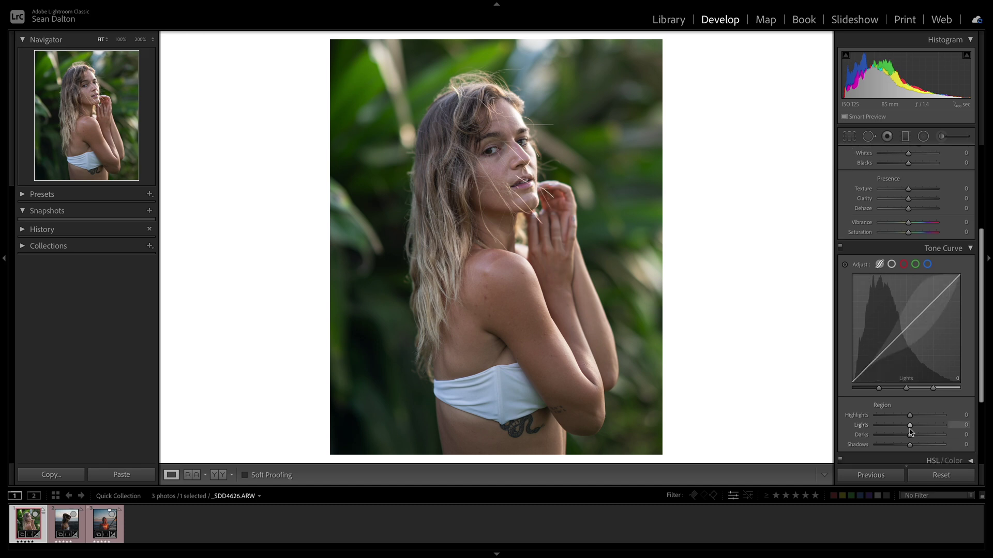
scroll(911, 432, "down", 2)
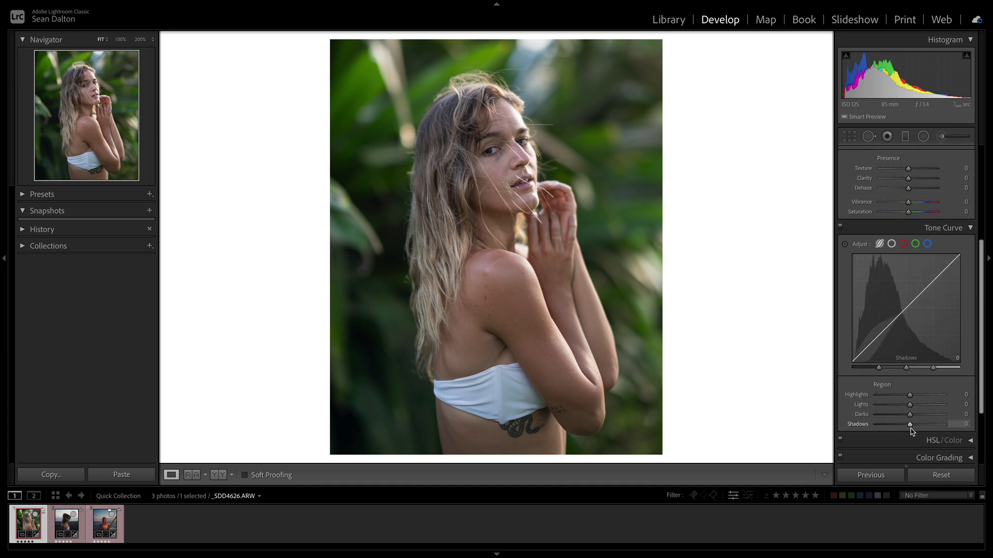
mouse_move(910, 402)
left_mouse_down()
mouse_move(936, 402)
mouse_move(905, 392)
mouse_move(916, 411)
left_mouse_up()
double_click(933, 402)
double_click(916, 411)
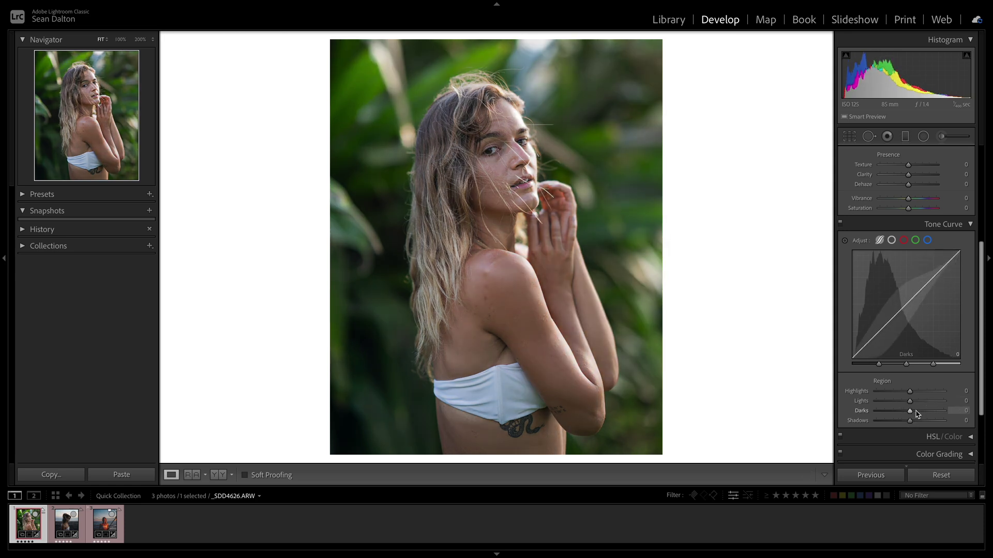
mouse_move(909, 302)
left_mouse_down()
mouse_move(908, 293)
mouse_move(906, 313)
mouse_move(907, 305)
left_mouse_up()
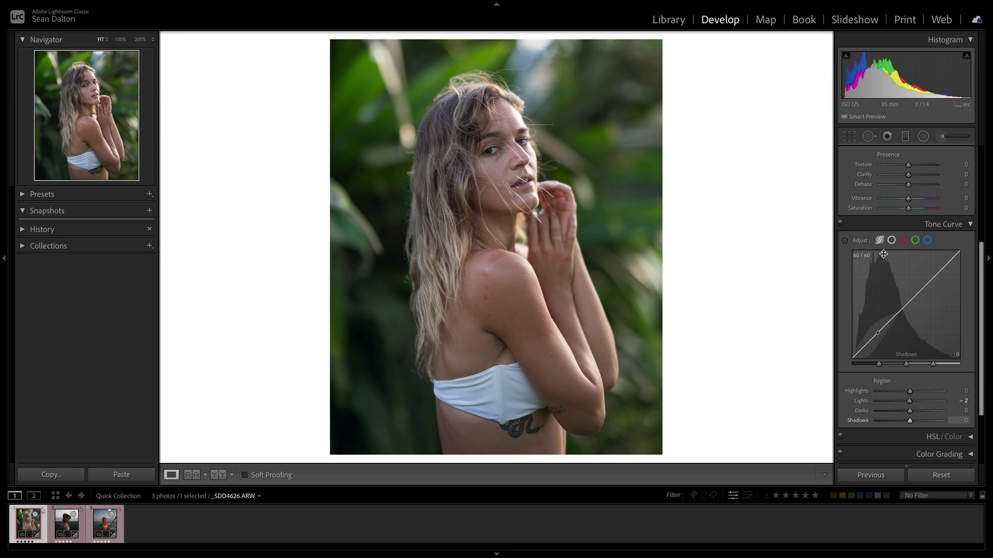
- Return to the point curve, try pulling its shadows down, and remove the added point
left_click(892, 240)
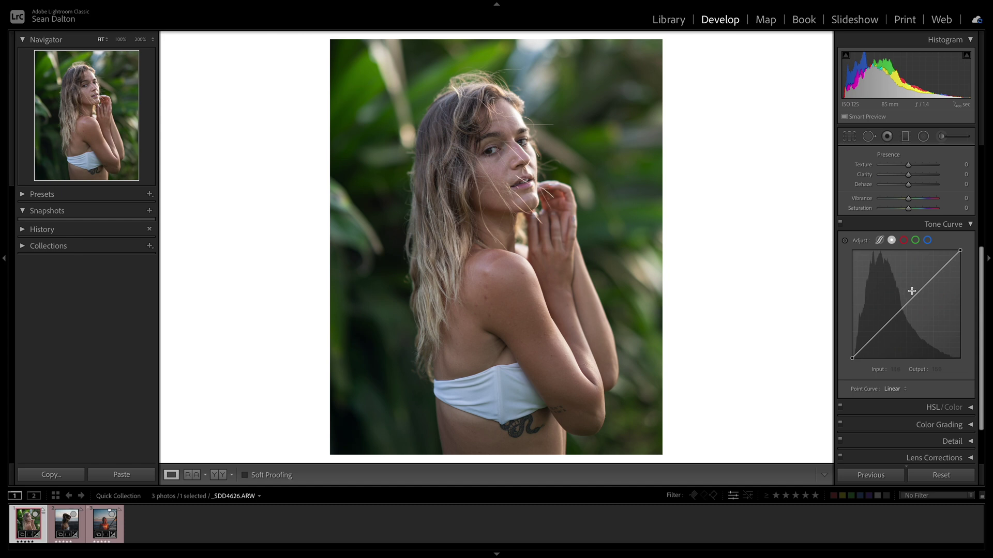
left_click_drag(876, 334, 882, 342)
double_click(881, 341)
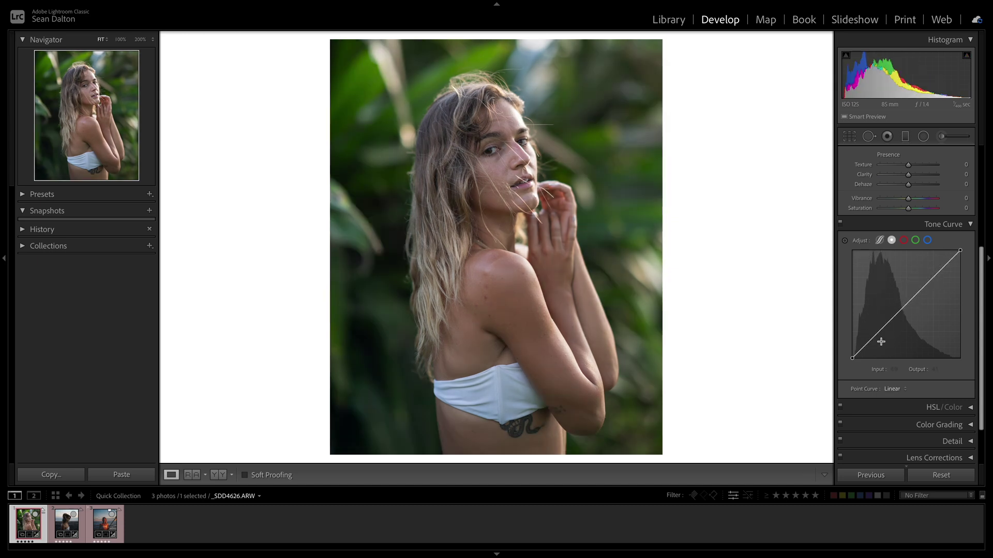
- View the red, green and blue channel curves in turn
left_click(904, 242)
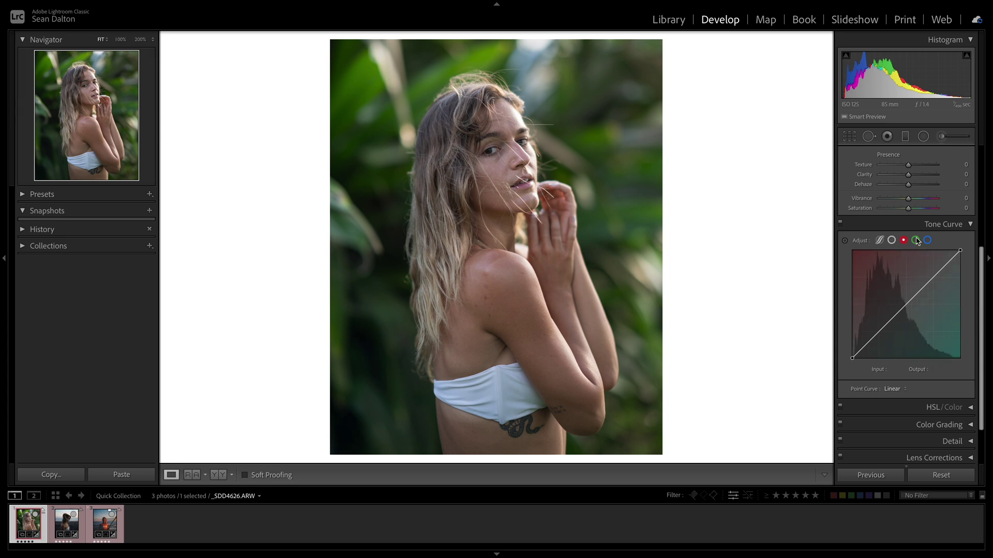
left_click(915, 241)
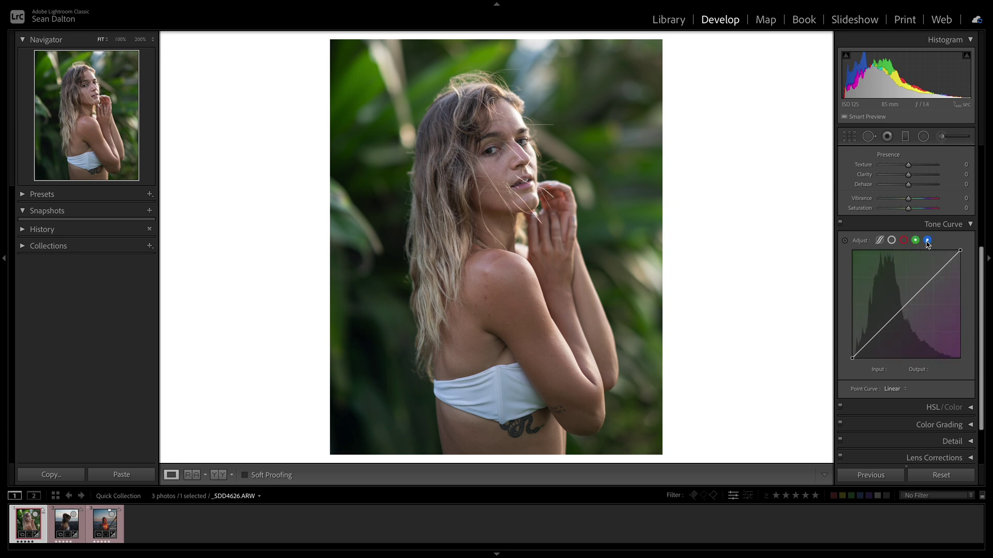
left_click(928, 241)
- Try raising the red channel curve to about input 48, output 90, and remove the added point
left_click(904, 241)
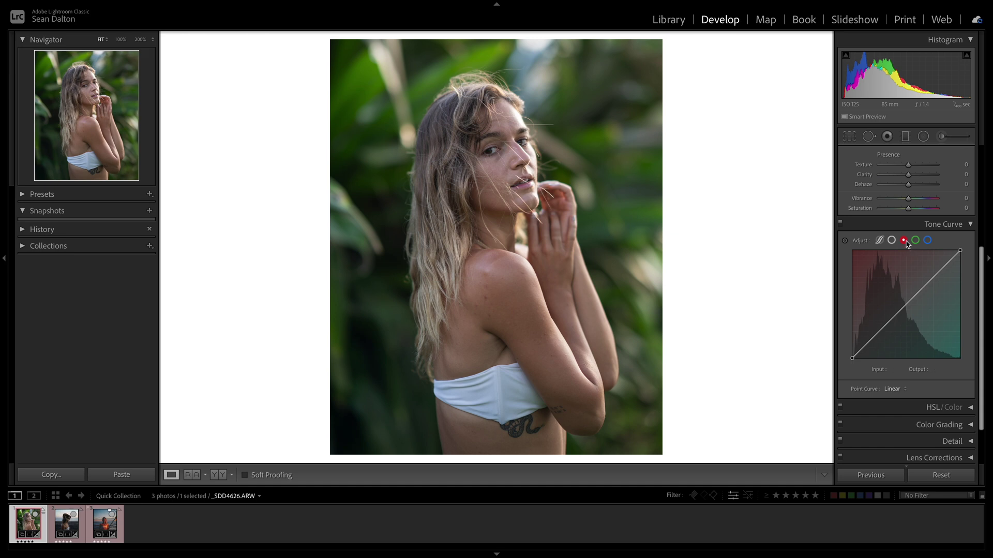
mouse_move(890, 325)
left_mouse_down()
mouse_move(881, 340)
mouse_move(873, 322)
left_mouse_up()
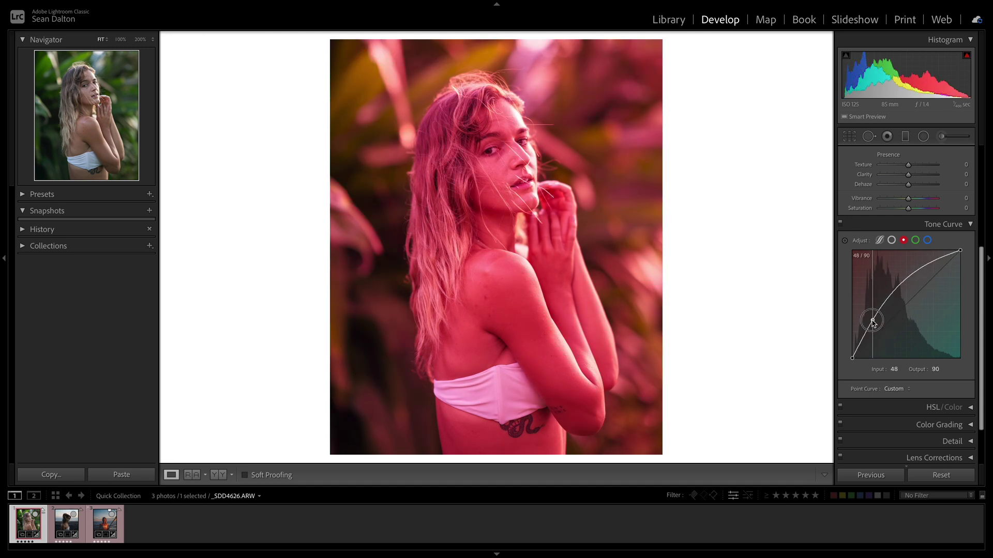
double_click(873, 322)
- Add control points on the main point curve at the shadows, midtones and highlights
scroll(931, 223, "down", 1)
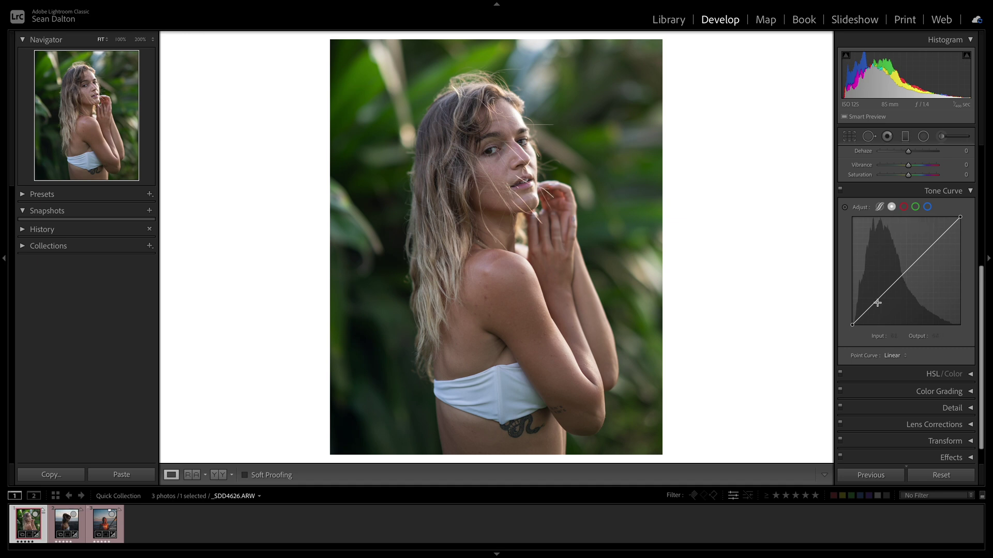
left_click(853, 325)
left_click(878, 298)
left_click(905, 272)
left_click(933, 243)
- Shape an S-curve by lowering the shadows point and raising the highlights point to input 185, output 203
left_click_drag(880, 298, 881, 306)
left_click_drag(934, 247, 932, 240)
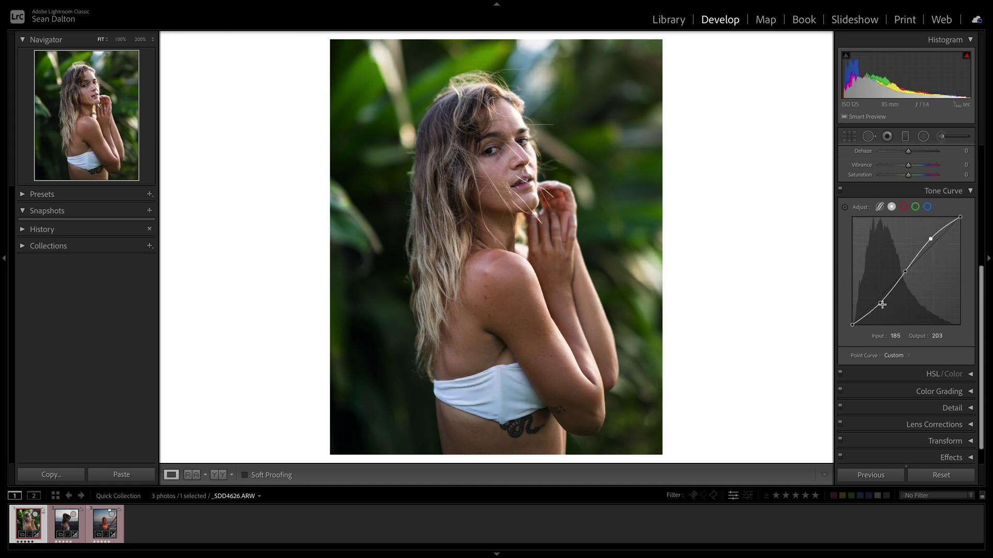
left_click_drag(881, 303, 882, 305)
- Lift the curve's black point and lower its white point to output 249, comparing the photo with and without the tone curve
left_click(839, 190)
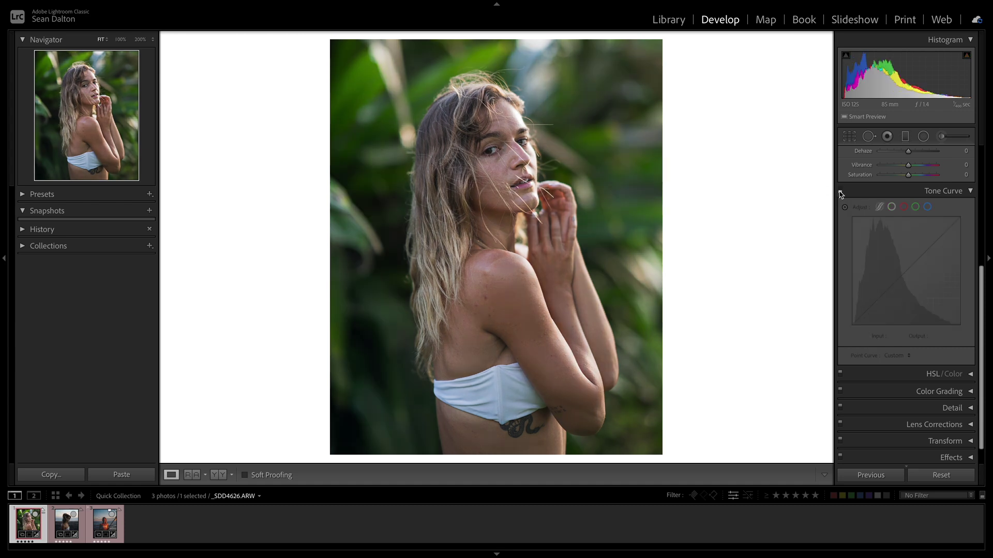
left_click(840, 191)
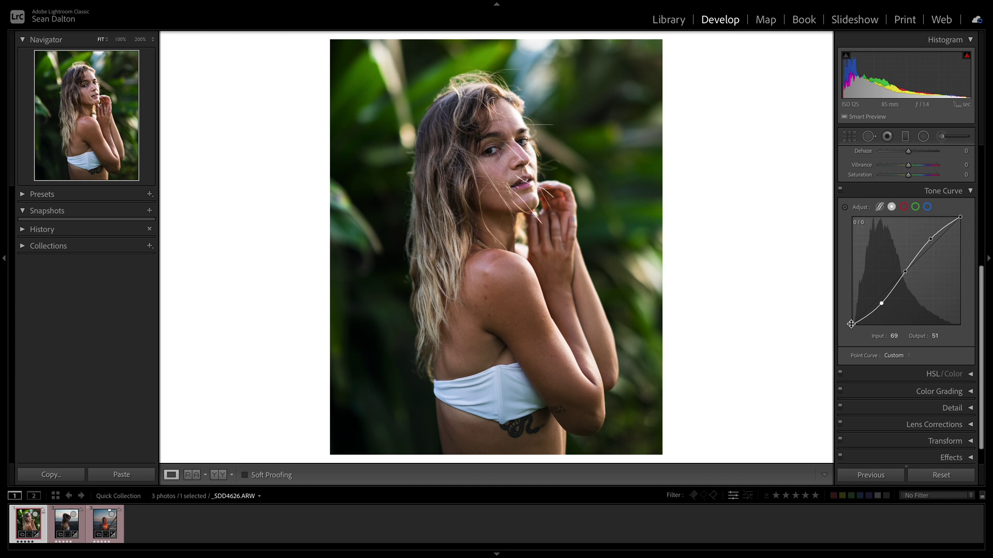
left_click_drag(851, 324, 880, 303)
mouse_move(957, 218)
left_mouse_down()
mouse_move(968, 239)
mouse_move(972, 209)
mouse_move(975, 221)
left_mouse_up()
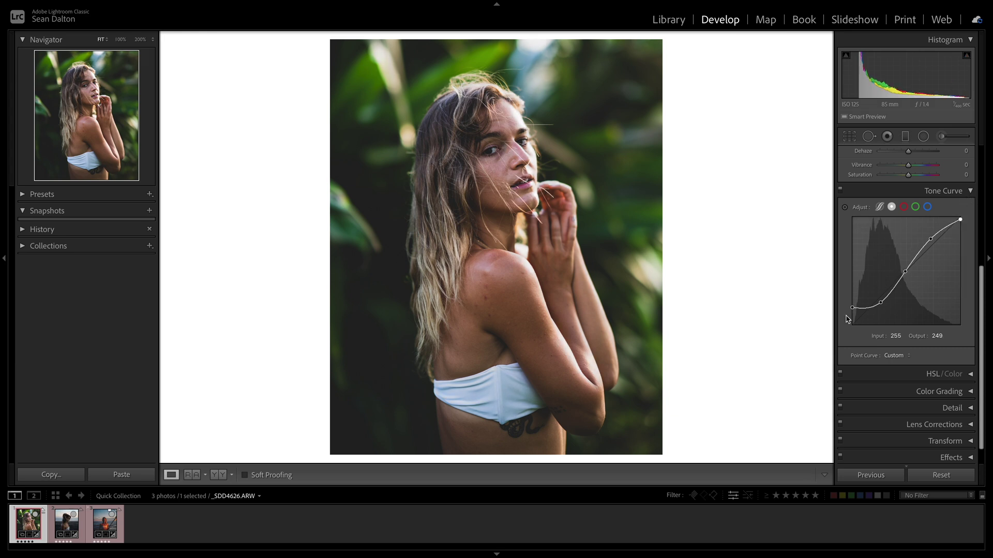
left_click(840, 191)
left_click(841, 190)
- Fine-tune the curve's shadows point and replace the midtones point with one at input 128, output 127
left_click_drag(879, 302, 877, 305)
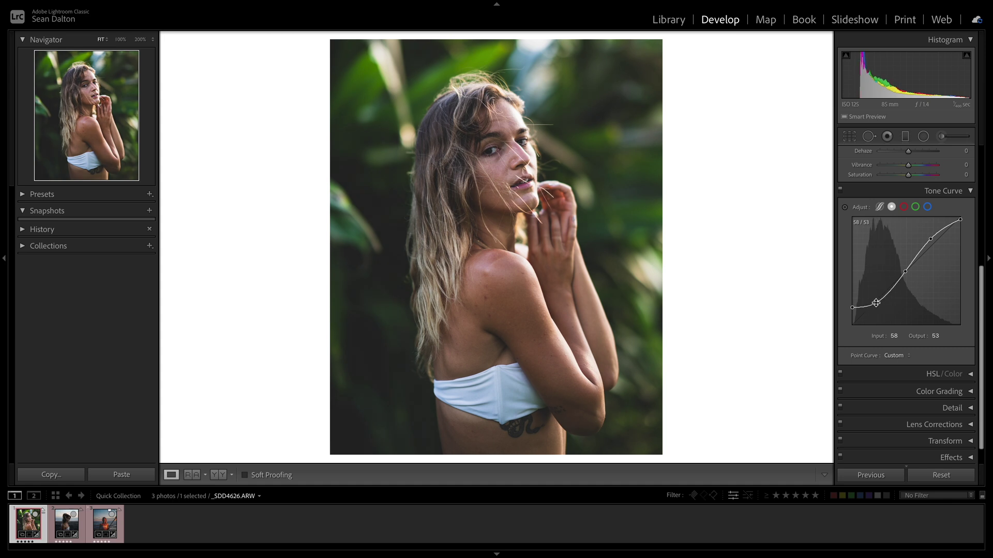
left_click_drag(908, 268, 904, 271)
double_click(904, 271)
left_click_drag(877, 302, 878, 306)
left_click(906, 271)
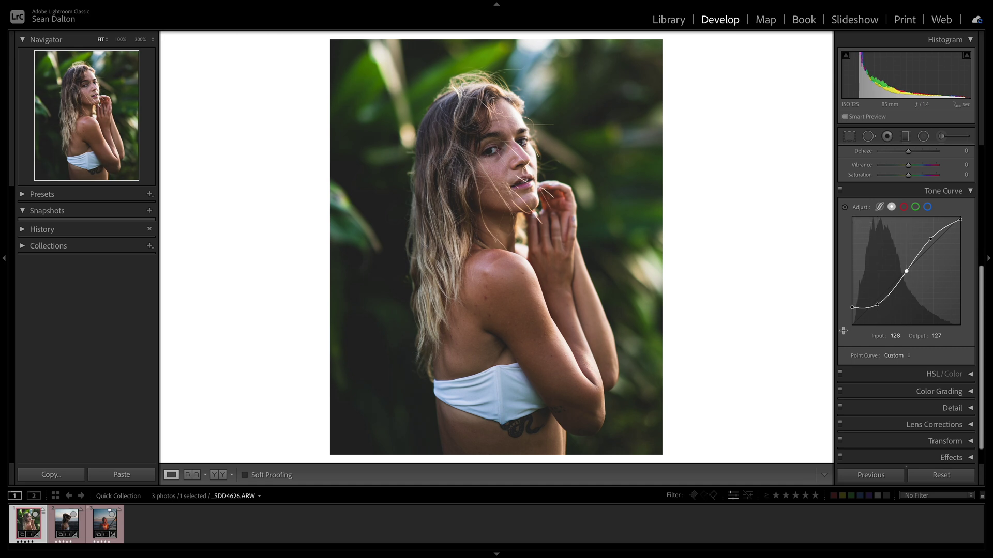
- Fine-tune the curve's black point and lower the white point to output 241
left_click_drag(853, 309, 850, 311)
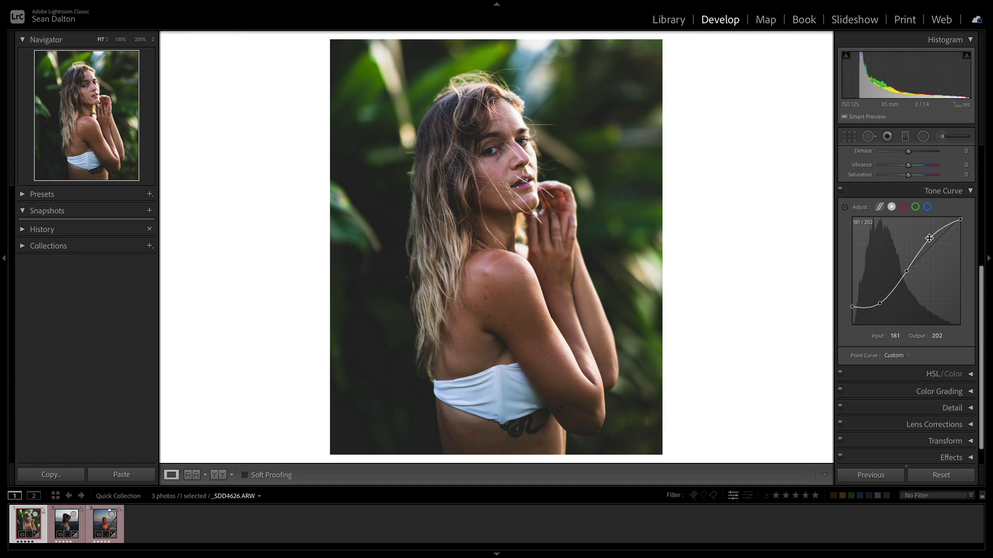
left_click(930, 239)
left_click_drag(961, 220, 961, 224)
- Check the basic tone adjustments and lower the orange saturation in HSL to about -24
scroll(910, 259, "up", 1)
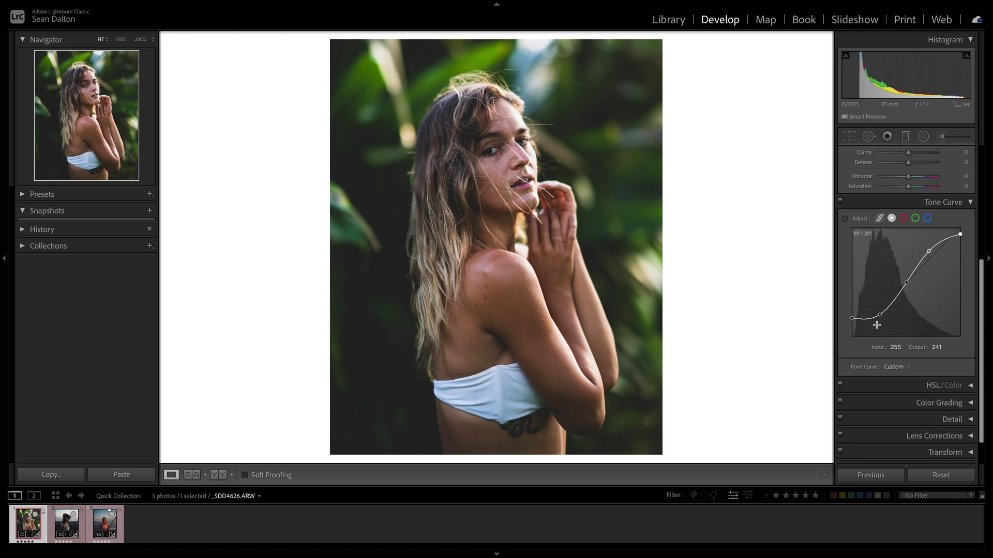
scroll(908, 315, "up", 5)
mouse_move(908, 232)
left_mouse_down()
mouse_move(891, 231)
mouse_move(916, 262)
mouse_move(914, 249)
left_mouse_up()
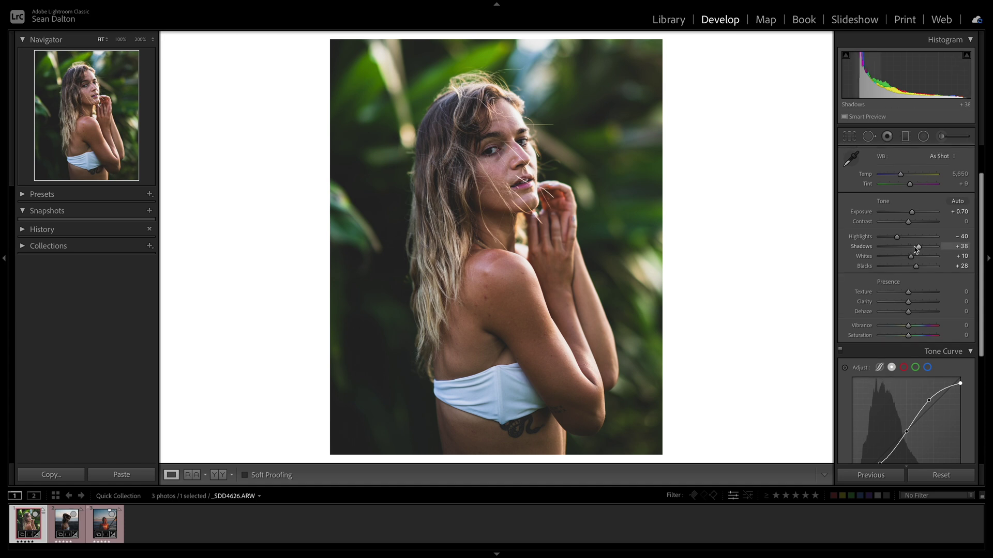
scroll(883, 243, "down", 3)
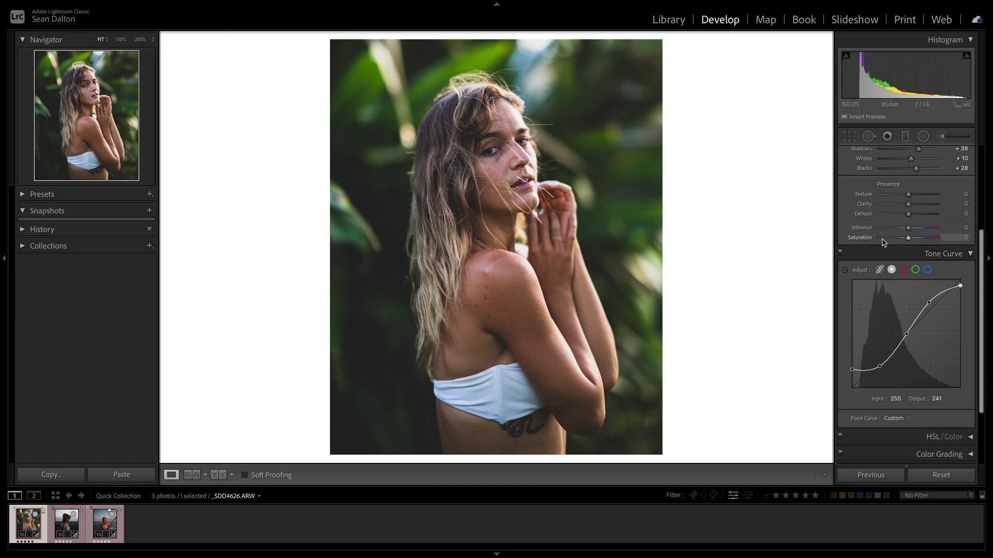
scroll(887, 259, "down", 2)
left_click(925, 377)
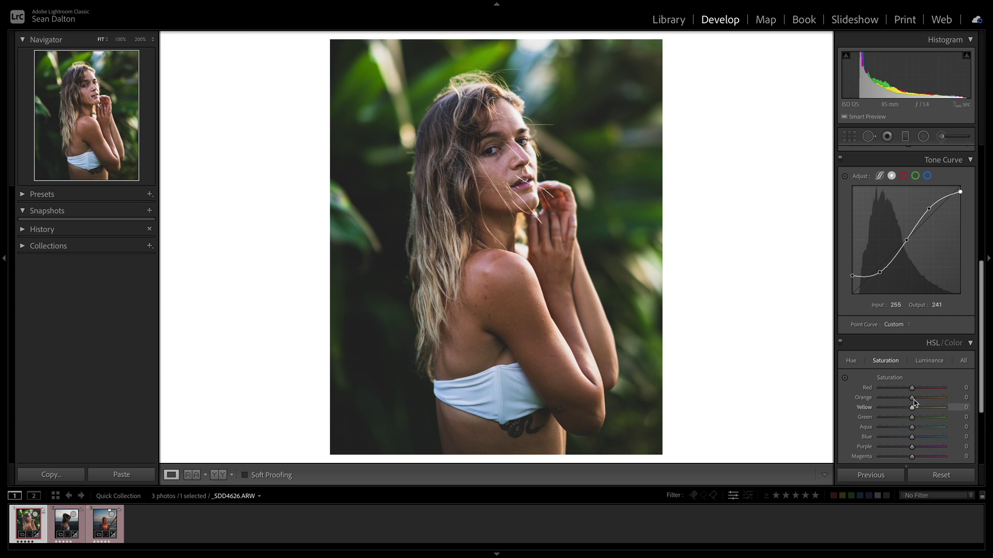
scroll(904, 401, "up", 1)
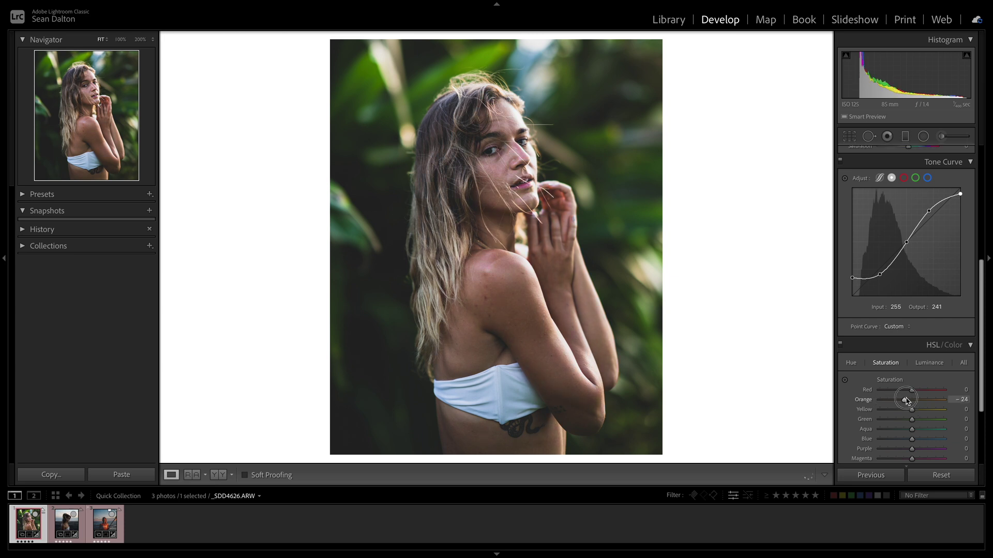
left_click(971, 348)
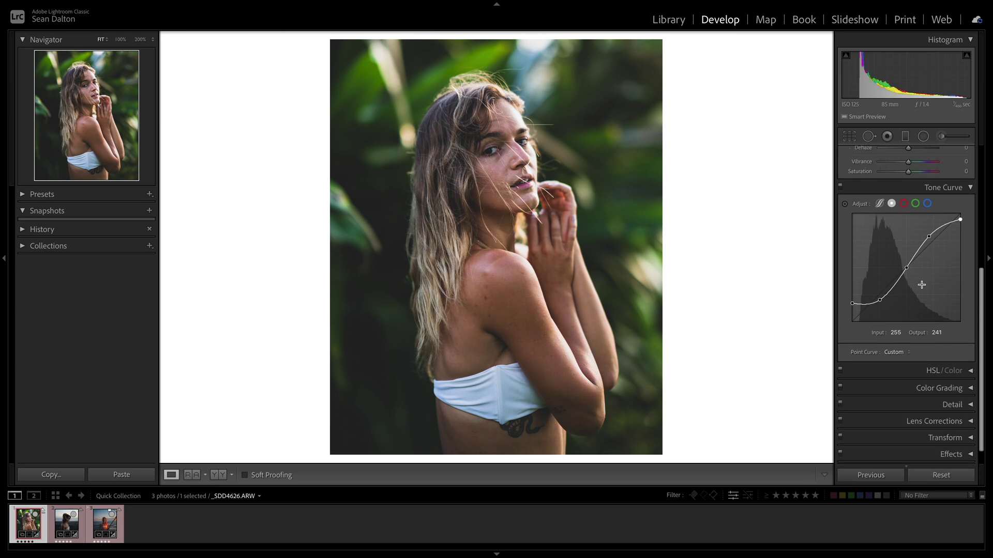
- Raise the curve's highlights point slightly, and try lifting the dark end of the curve before undoing that lift
scroll(922, 288, "up", 2)
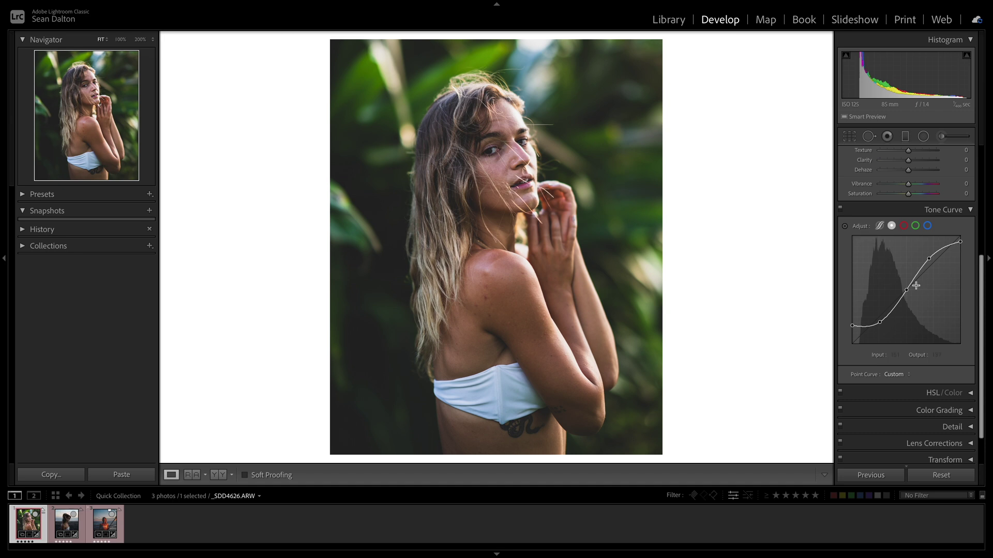
mouse_move(928, 260)
left_mouse_down()
mouse_move(938, 269)
mouse_move(931, 256)
left_mouse_up()
left_click_drag(878, 323, 851, 321)
key("ctrl+z")
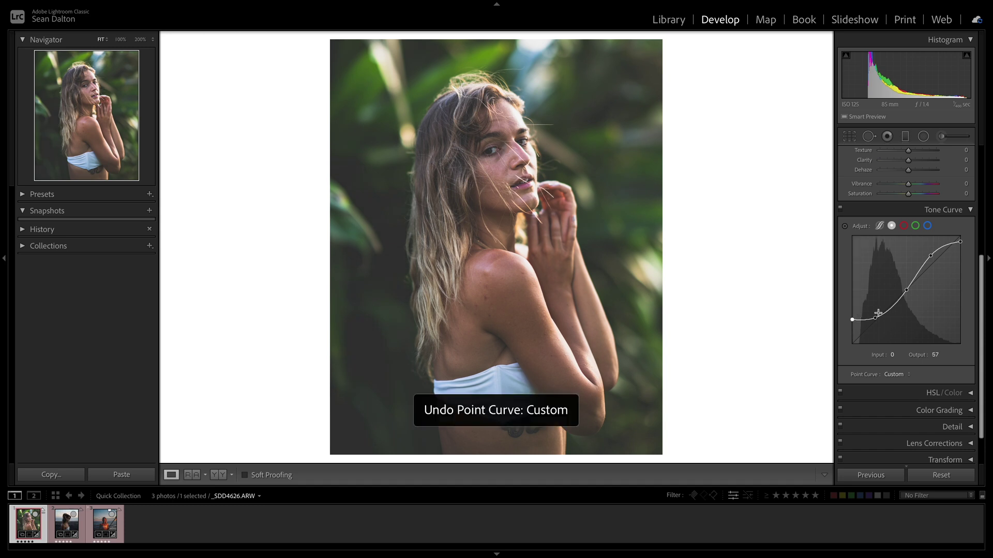
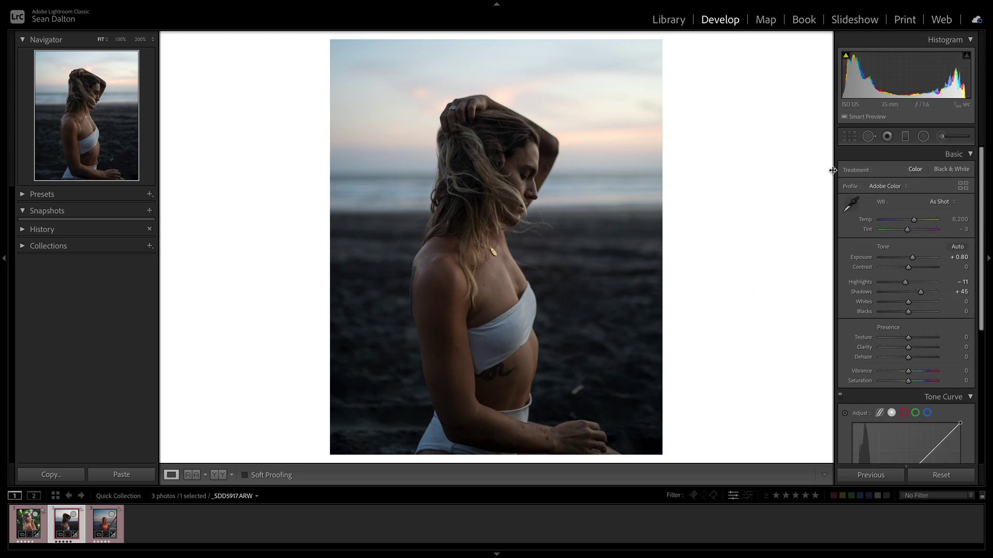
- Compare the beach portrait _SDD5917.ARW with its unedited state and check its tone curve
key("backslash")
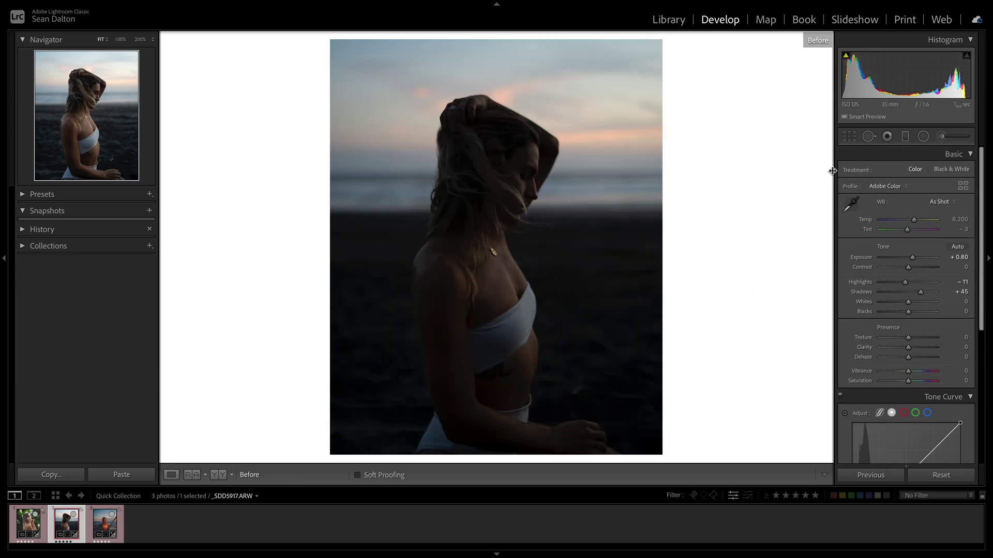
key("backslash")
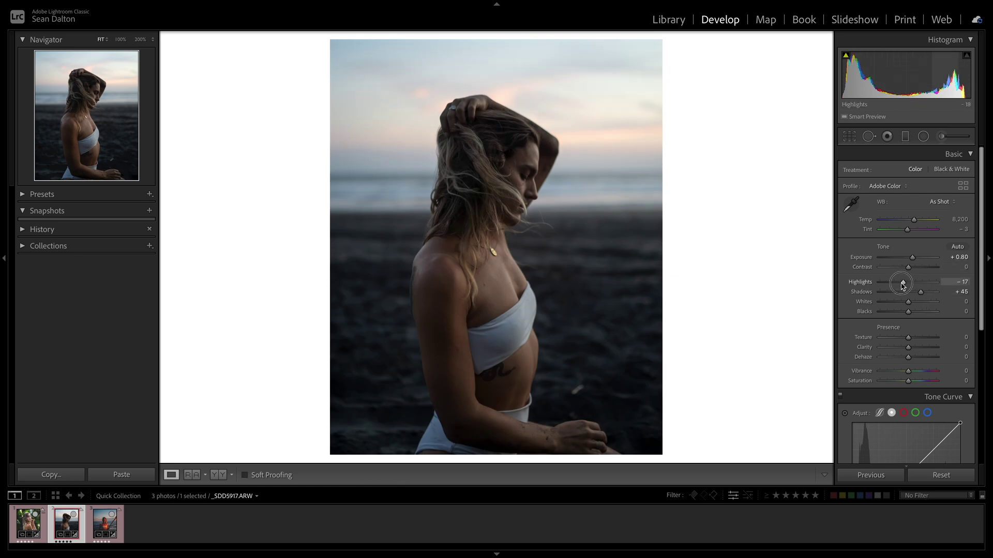
scroll(932, 294, "down", 4)
scroll(933, 294, "down", 2)
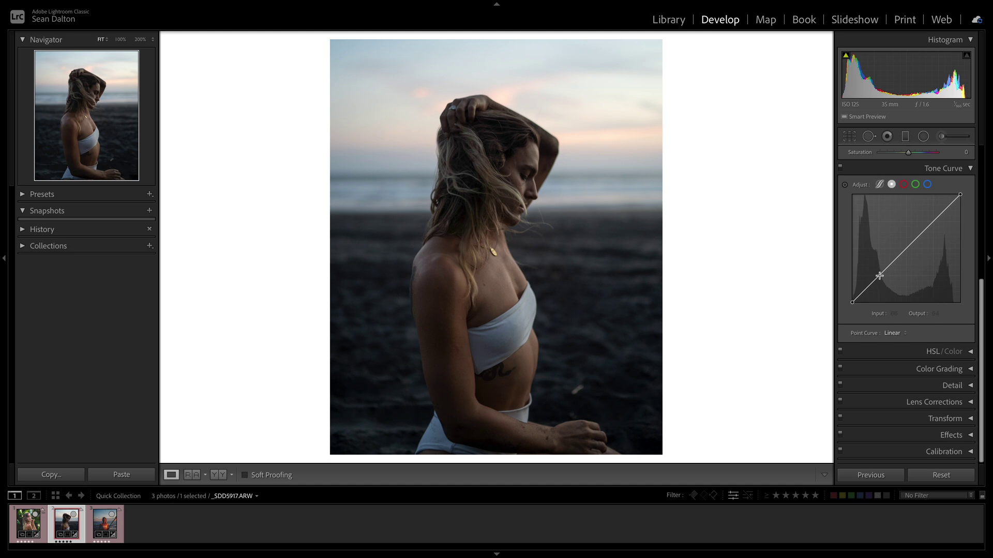
- Copy only the tone curve settings from _SDD4626.ARW and paste them onto the beach portrait _SDD5917.ARW
left_click(36, 523)
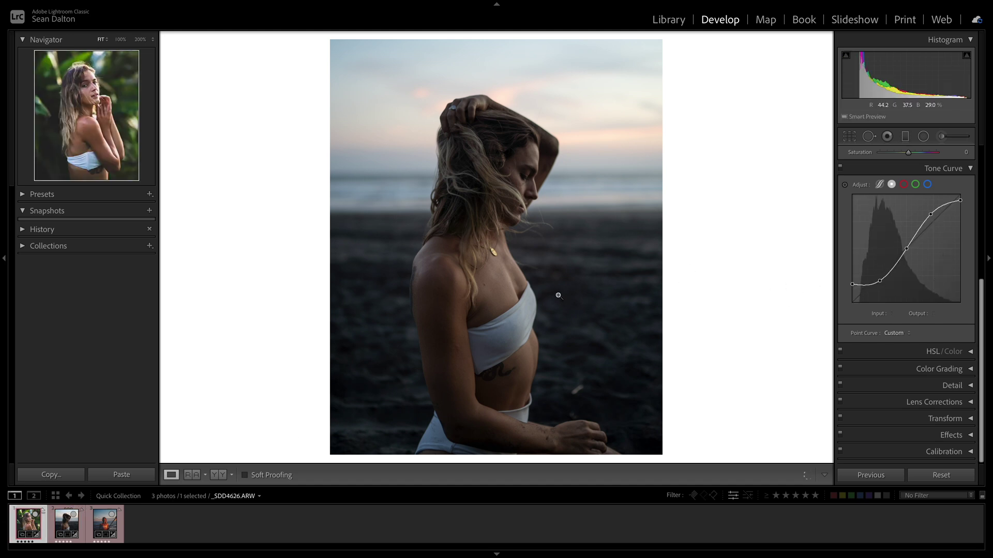
key("ctrl+shift+c")
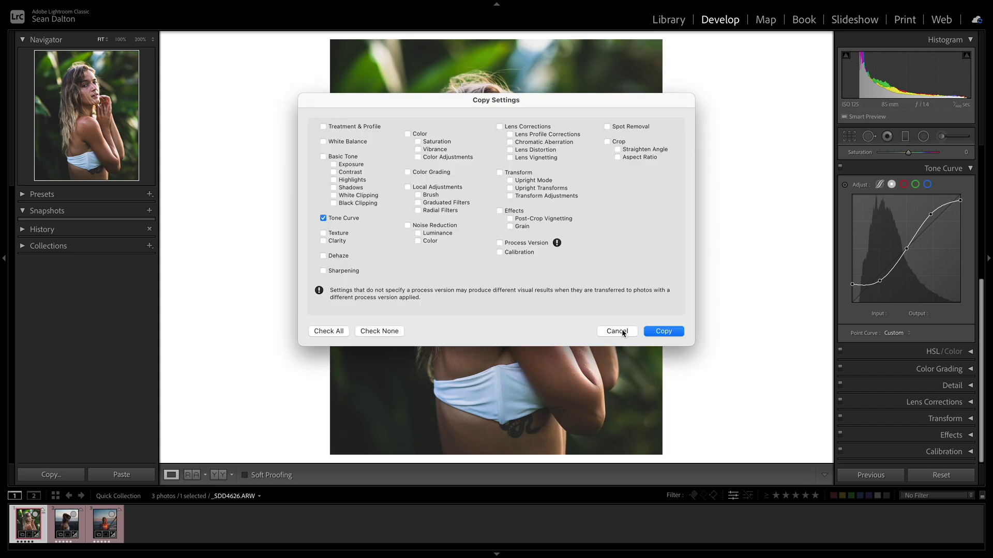
left_click(666, 333)
left_click(66, 524)
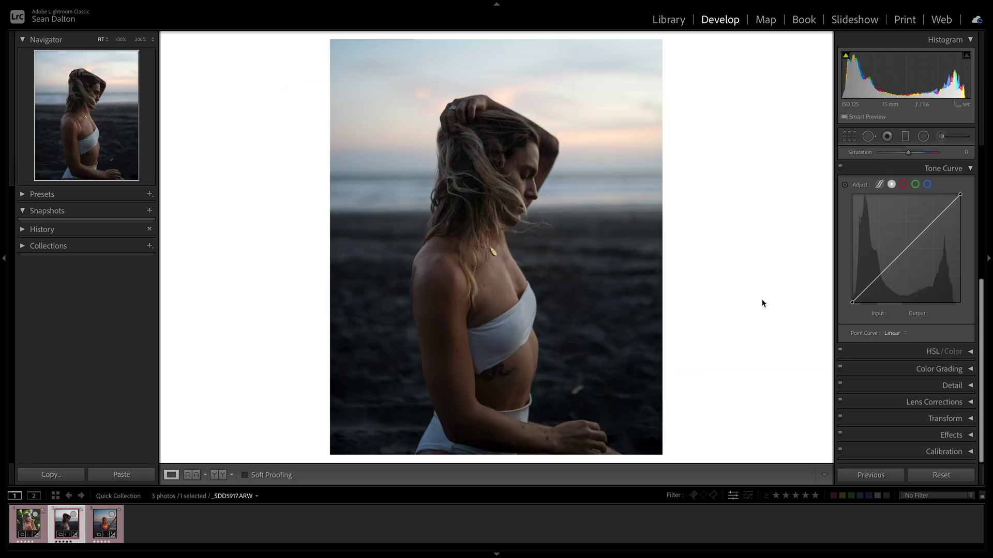
key("ctrl+shift+v")
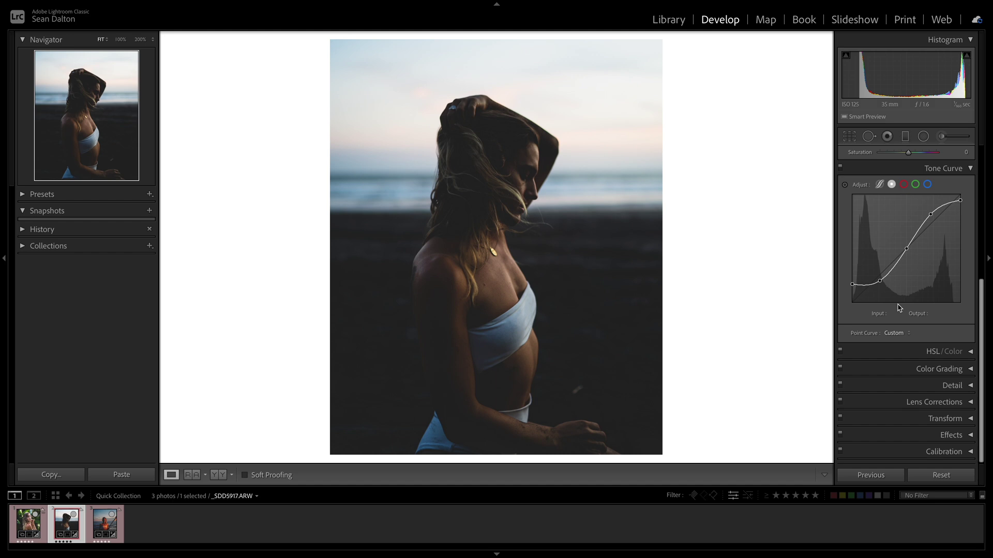
- Brighten the beach portrait with Exposure +1.05 and Shadows +72, and reduce Highlights to -57
scroll(898, 308, "up", 3)
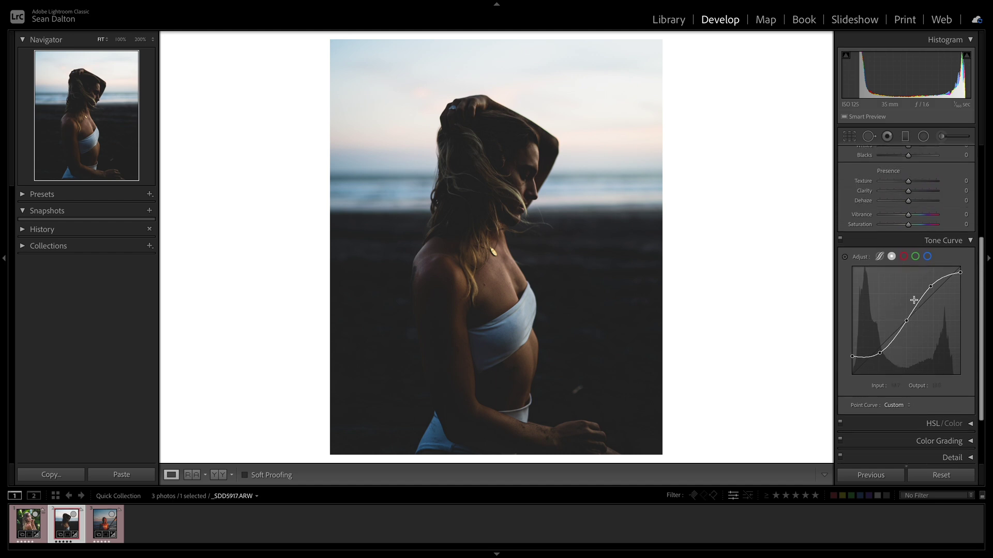
scroll(918, 298, "up", 6)
left_click_drag(924, 297, 929, 292)
left_click_drag(912, 258, 892, 284)
scroll(904, 354, "down", 2)
scroll(904, 354, "down", 1)
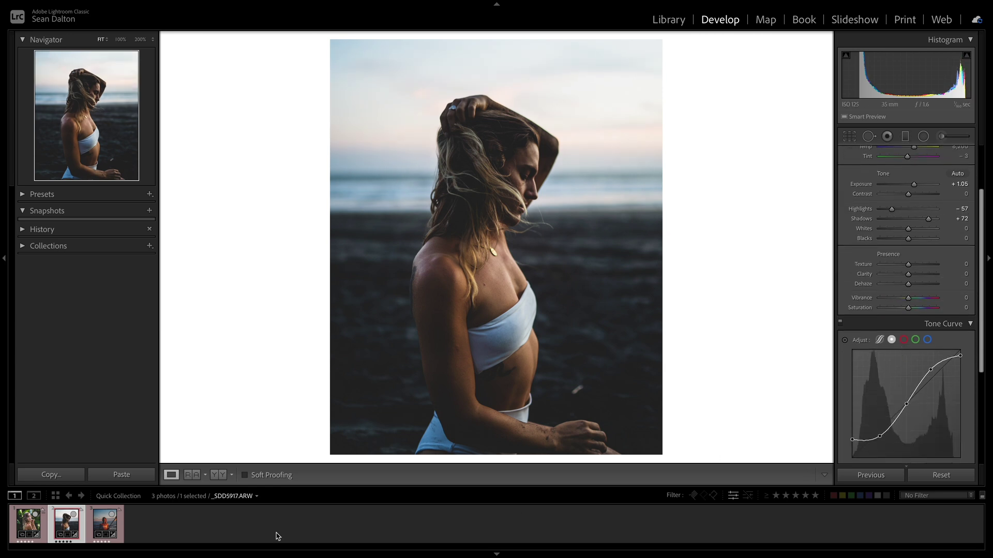
- Compare the beach portrait with the first photo in Reference View and reduce its Shadows to about +67
left_click(192, 475)
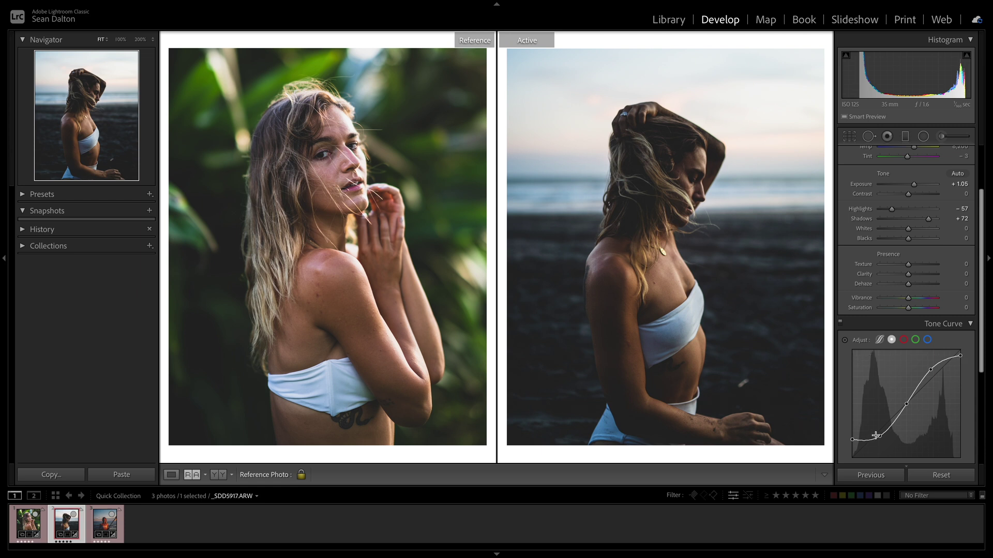
left_click(172, 475)
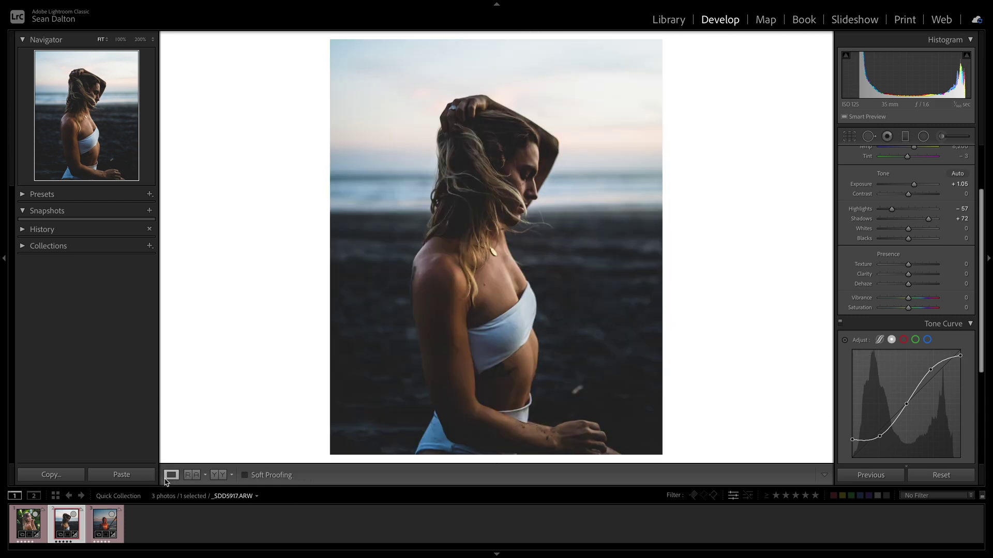
scroll(925, 392, "down", 1)
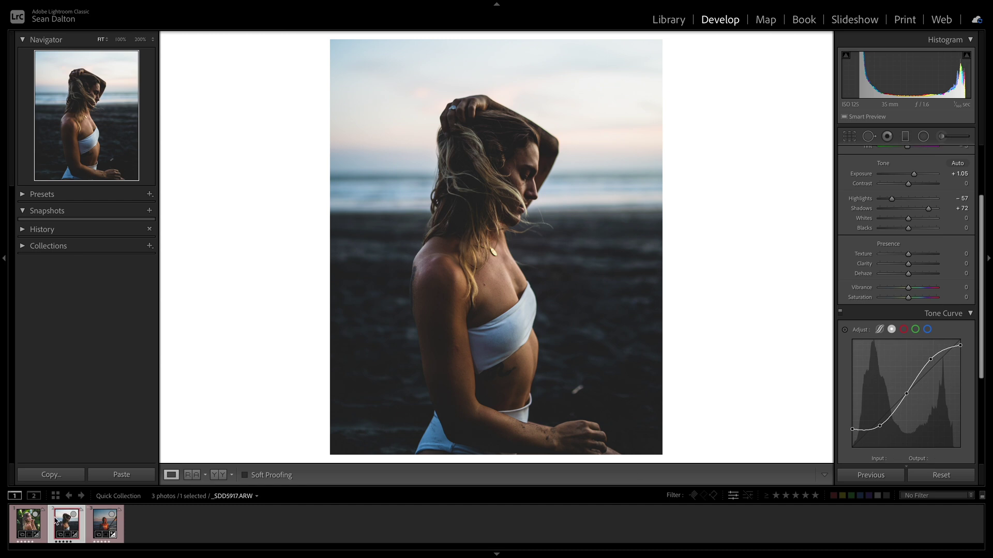
left_click_drag(929, 212, 926, 211)
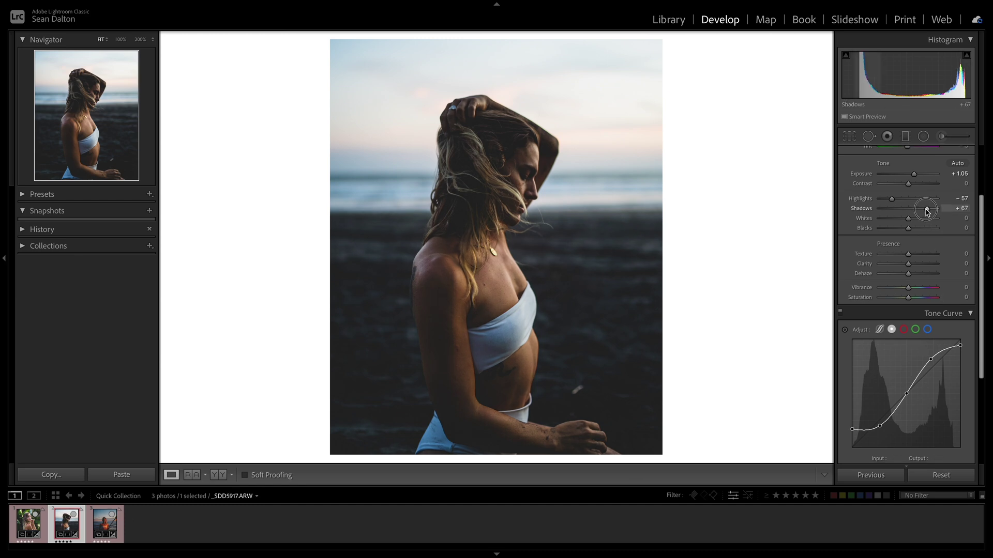
scroll(917, 328, "down", 3)
scroll(918, 319, "down", 4)
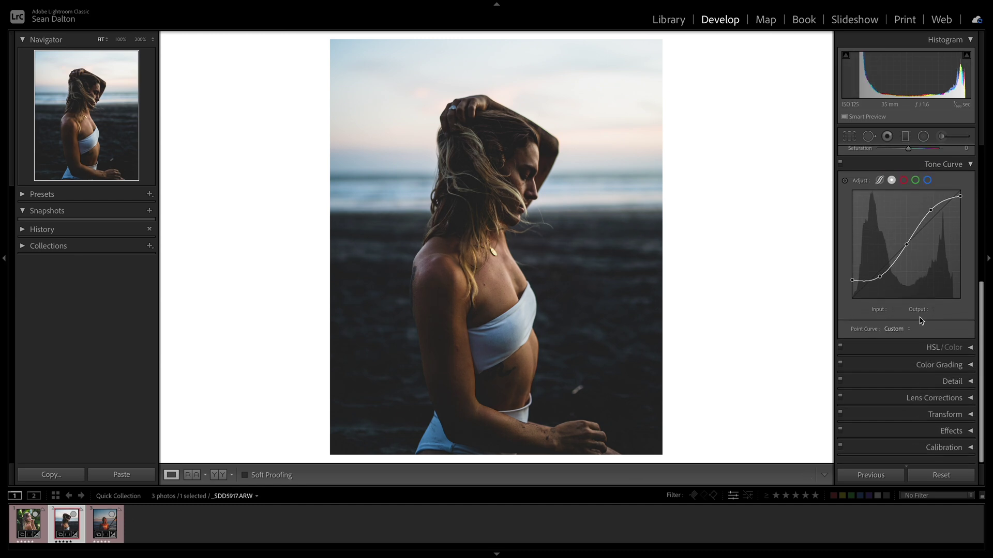
- Open the torch portrait _SDD6359.ARW and examine its red, green and blue channel curves
left_click(105, 524)
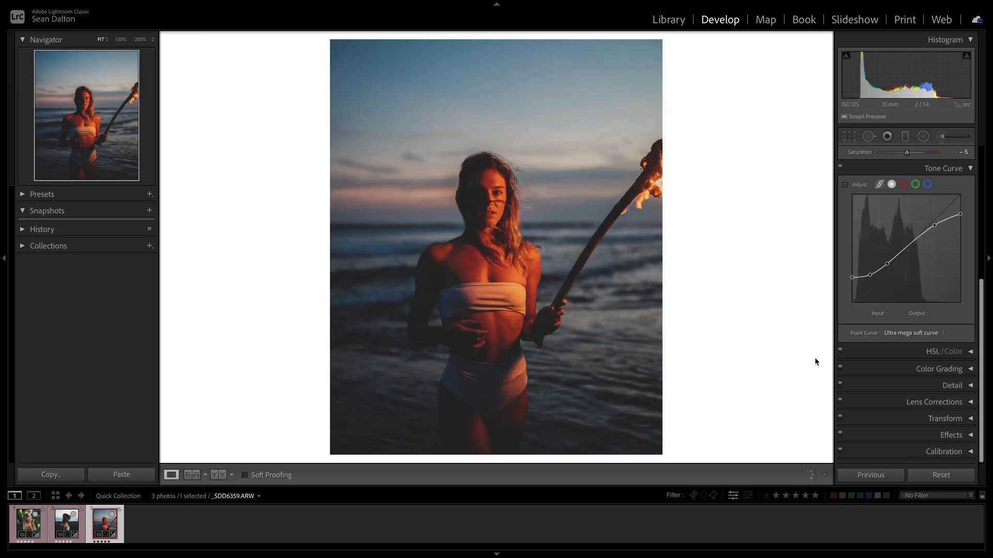
left_click(904, 184)
left_click(916, 185)
left_click(927, 185)
left_click(904, 185)
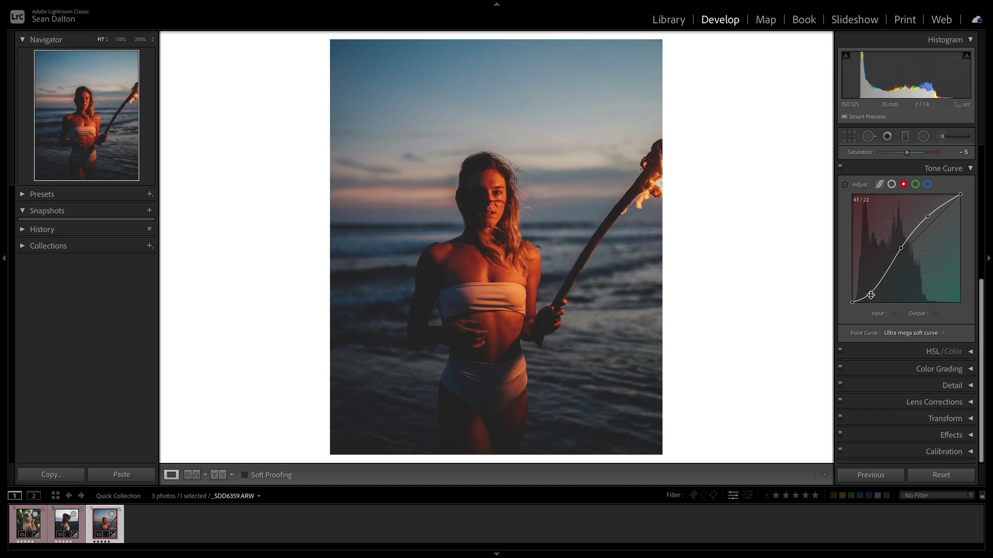
left_click(916, 184)
left_click(903, 185)
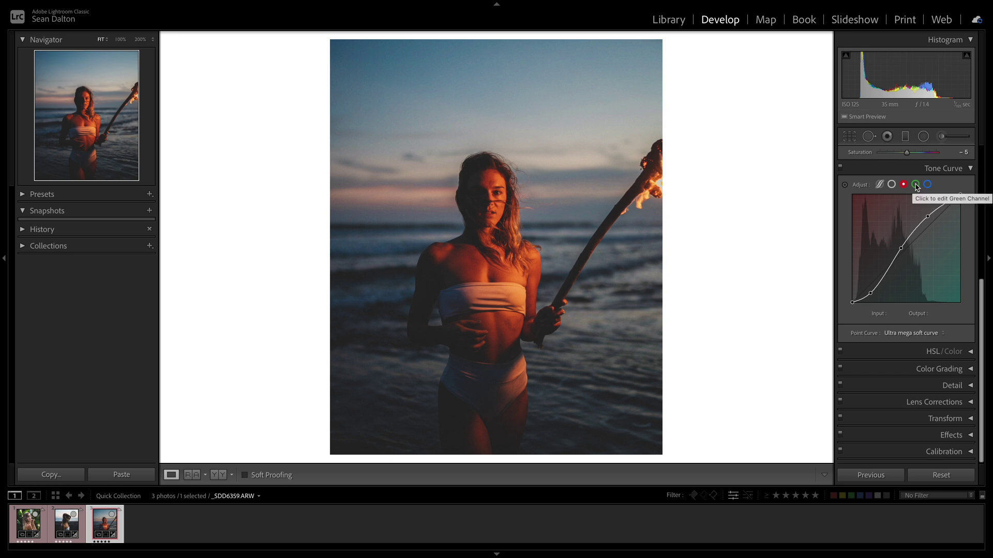
left_click(916, 185)
left_click(904, 185)
left_click(915, 185)
- Try moving the red channel's shadows point to input 46, output 20, and undo the change
left_click(903, 184)
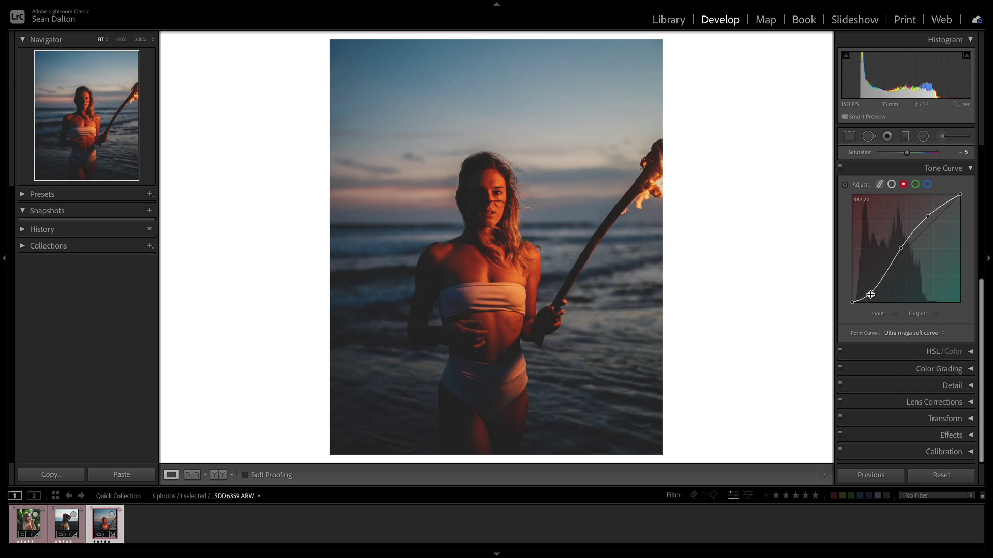
left_click_drag(871, 293, 872, 297)
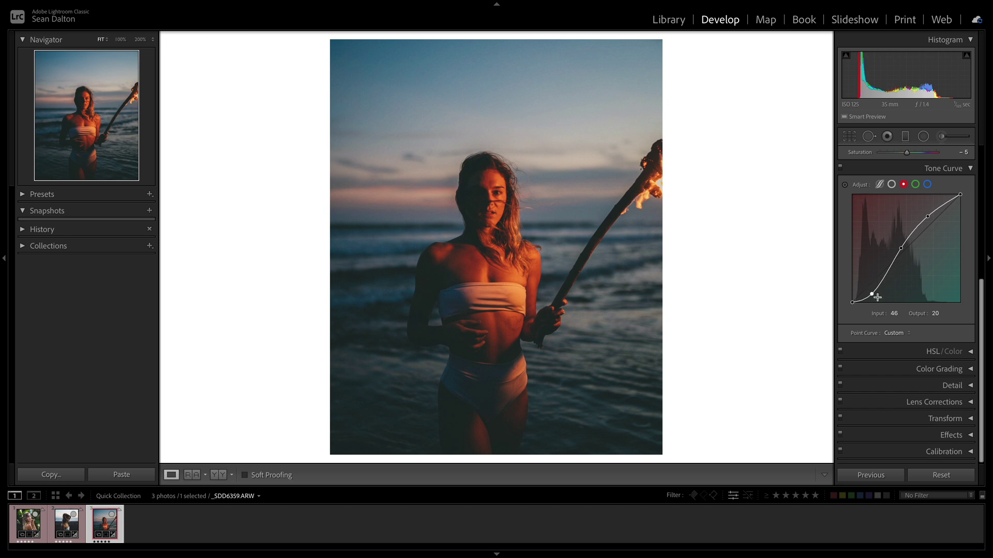
key("ctrl+z")
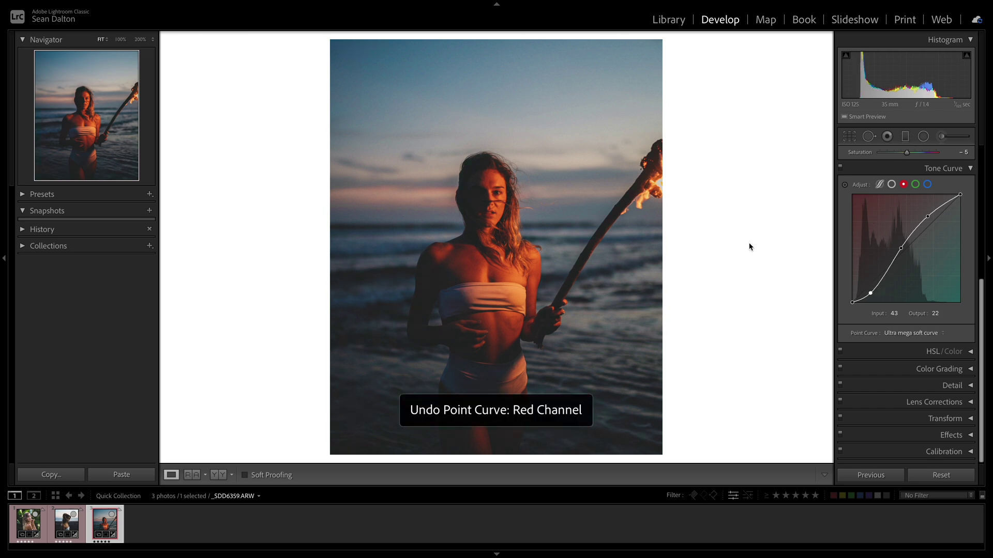
- Redo the red channel's shadows point move, try raising that point to input 36, output 33, and undo the raise
key("ctrl+shift+z")
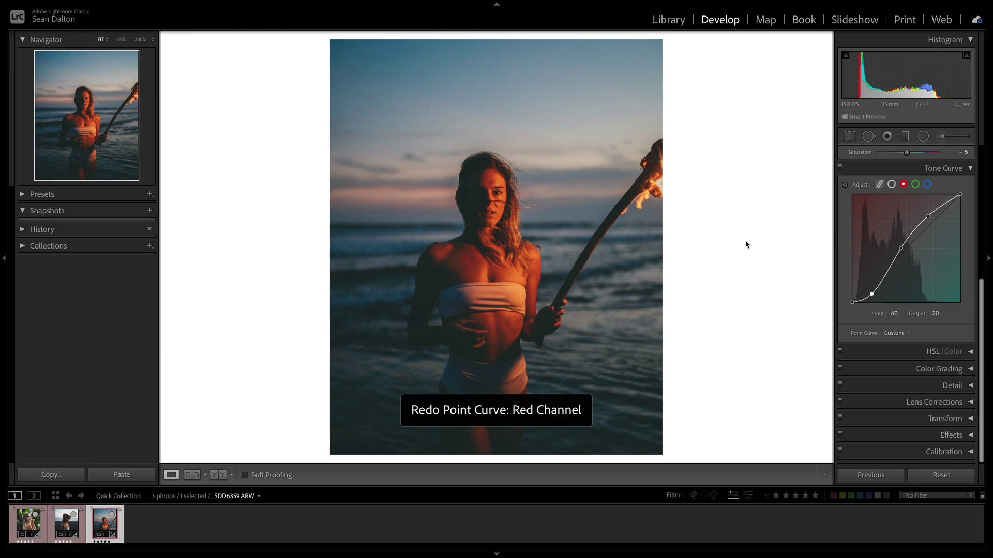
left_click_drag(870, 295, 867, 288)
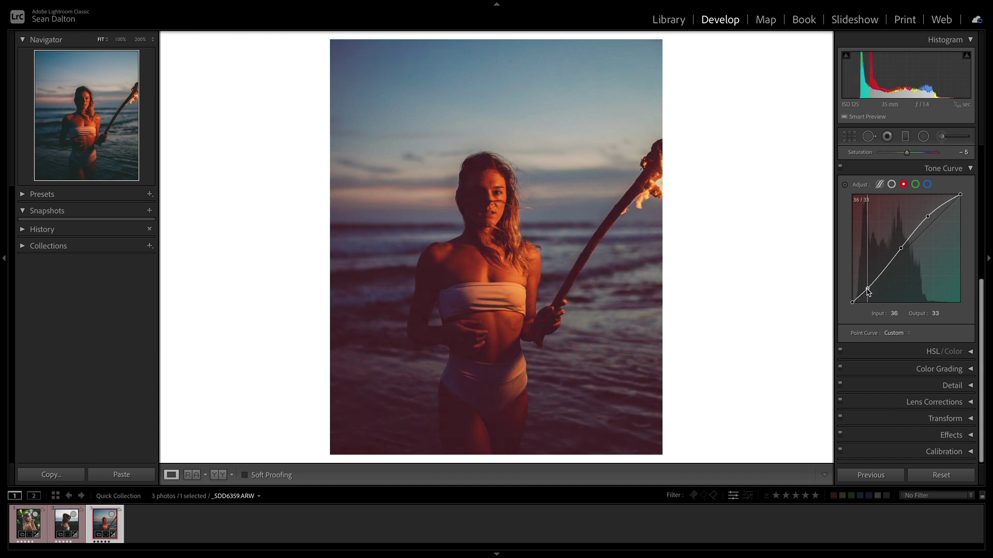
key("ctrl+z")
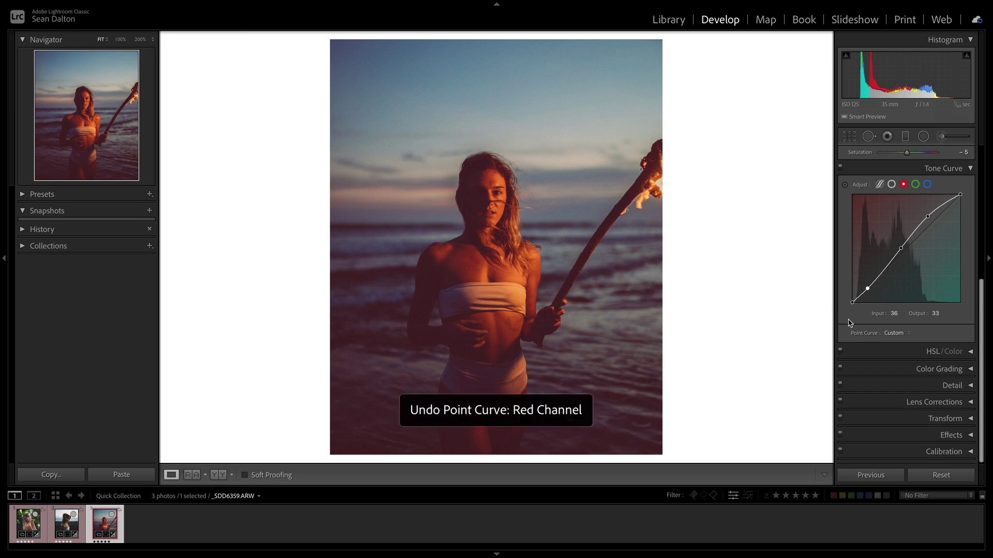
- Try moving the red channel's highlights point to input 169, output 211, and undo the change
left_click_drag(927, 217, 924, 213)
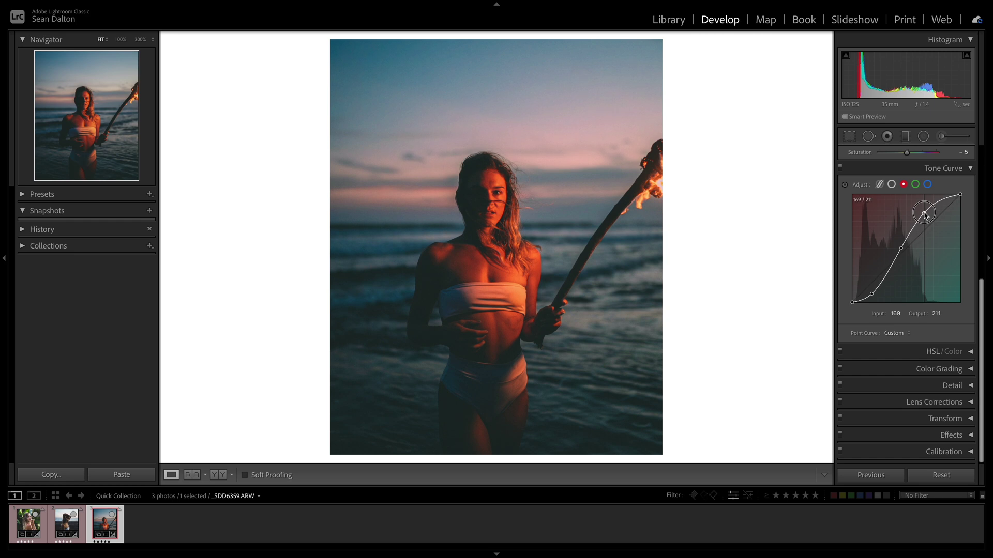
key("ctrl+z")
left_click_drag(928, 219, 927, 218)
- View the green channel curve, try moving the blue channel's shadows point to input 47, output 17, and undo the change
left_click(915, 185)
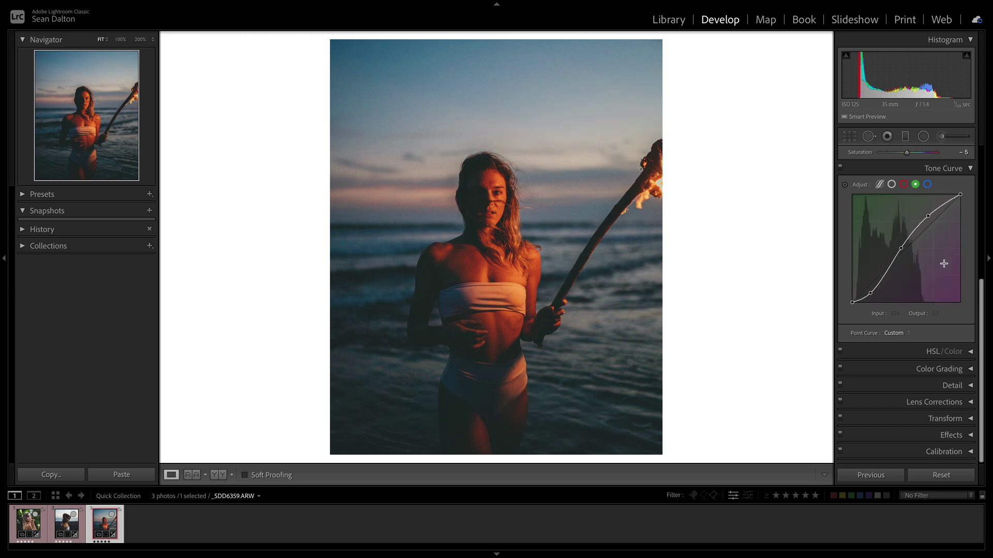
left_click(928, 185)
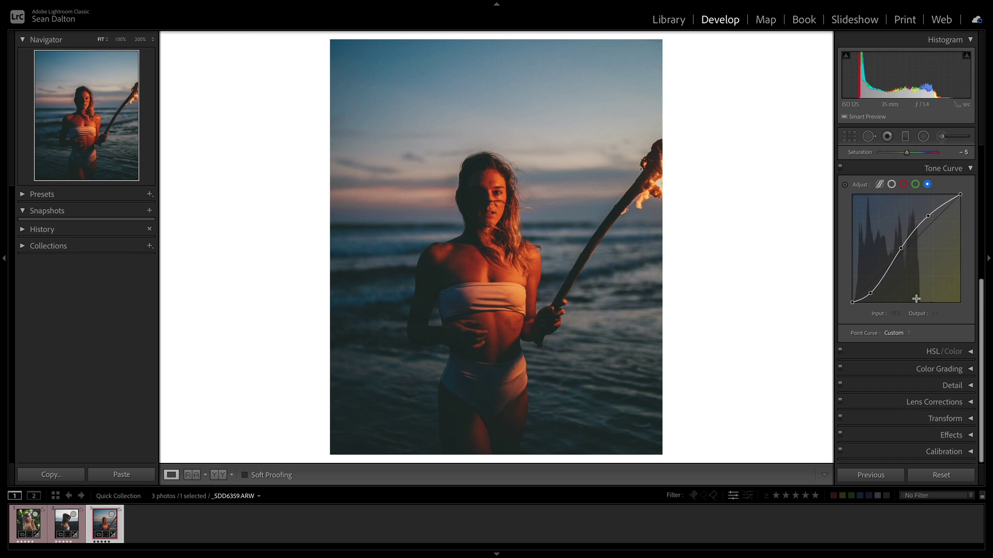
left_click_drag(871, 293, 872, 299)
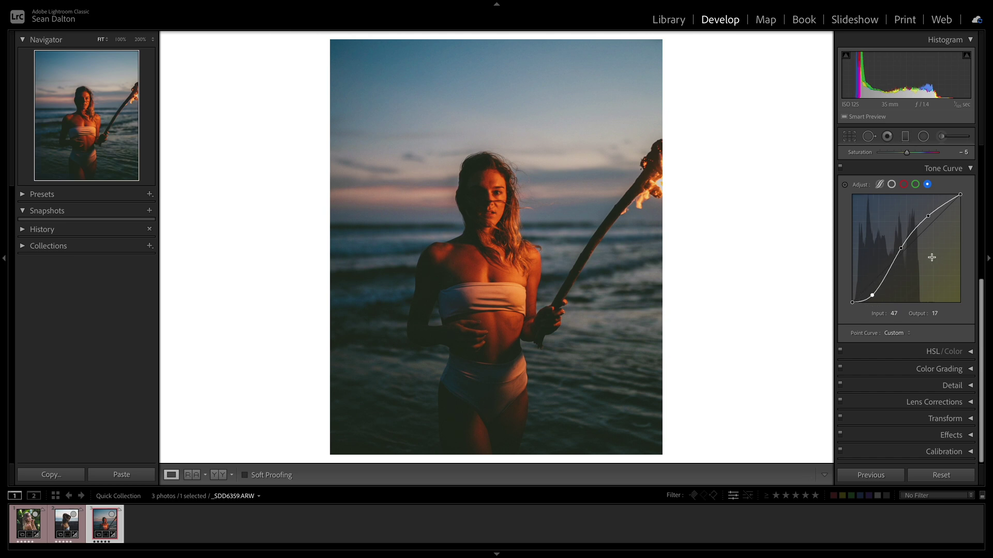
key("ctrl+z")
- Try shifting the blue channel's shadows point slightly and raising its highlights point, and undo the changes
left_click_drag(871, 294, 873, 295)
left_click_drag(929, 219, 925, 212)
key("ctrl+z")
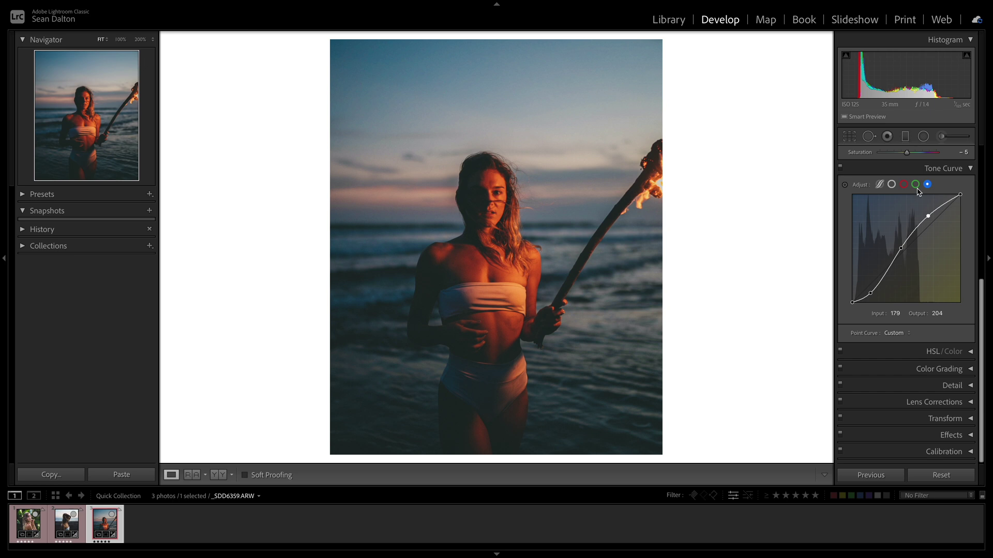
- Try the Strong Contrast, Medium Contrast and Linear presets on the main point curve
left_click(892, 185)
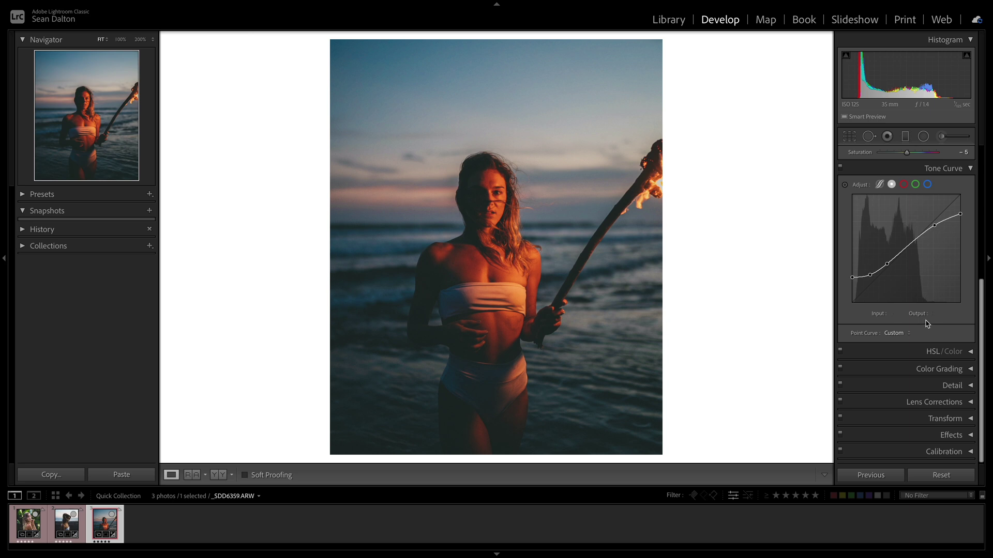
left_click(904, 335)
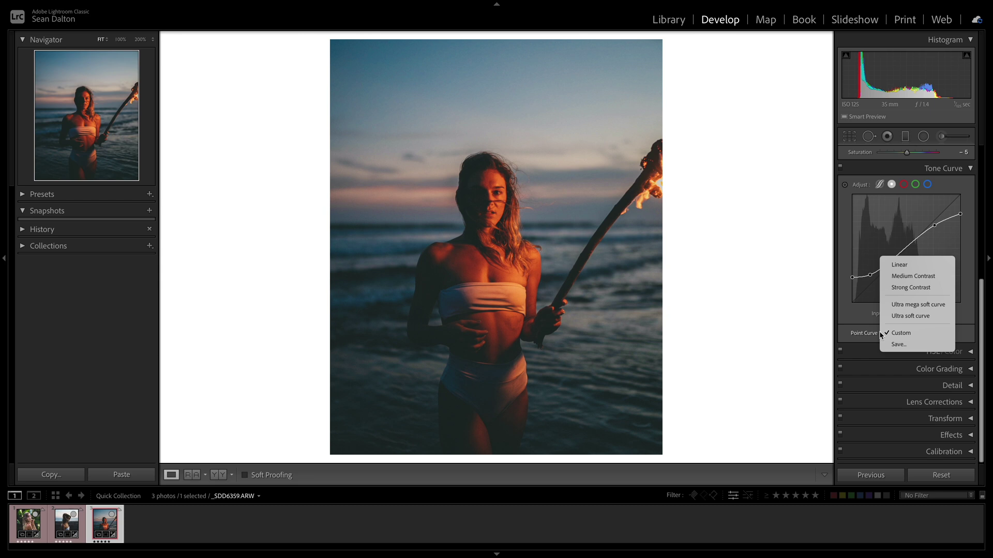
left_click(931, 288)
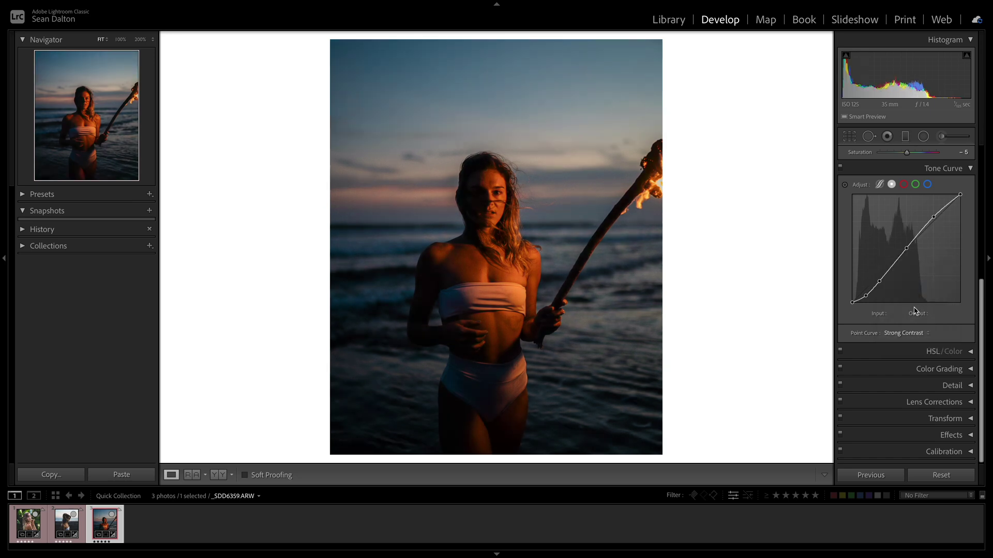
left_click(913, 333)
left_click(914, 322)
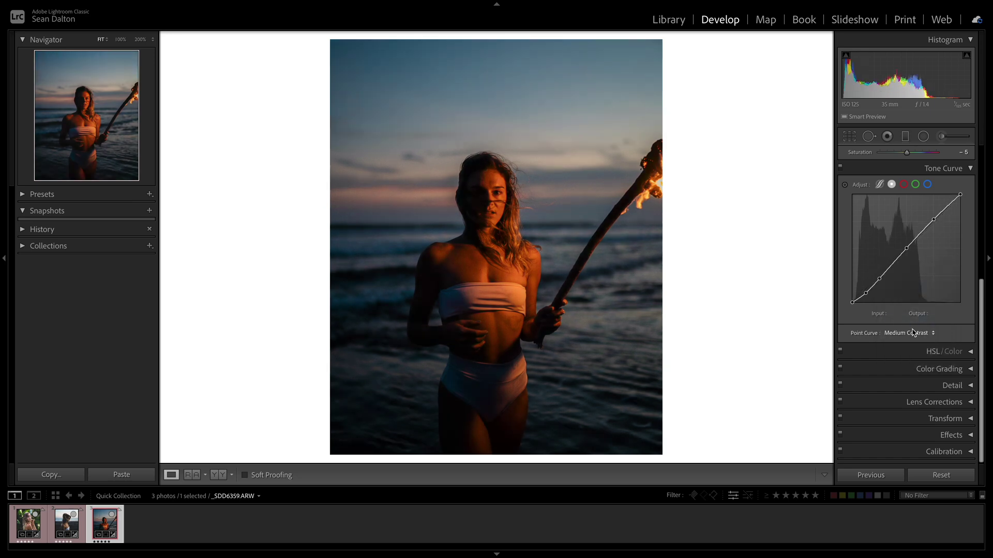
left_click(915, 334)
left_click(918, 323)
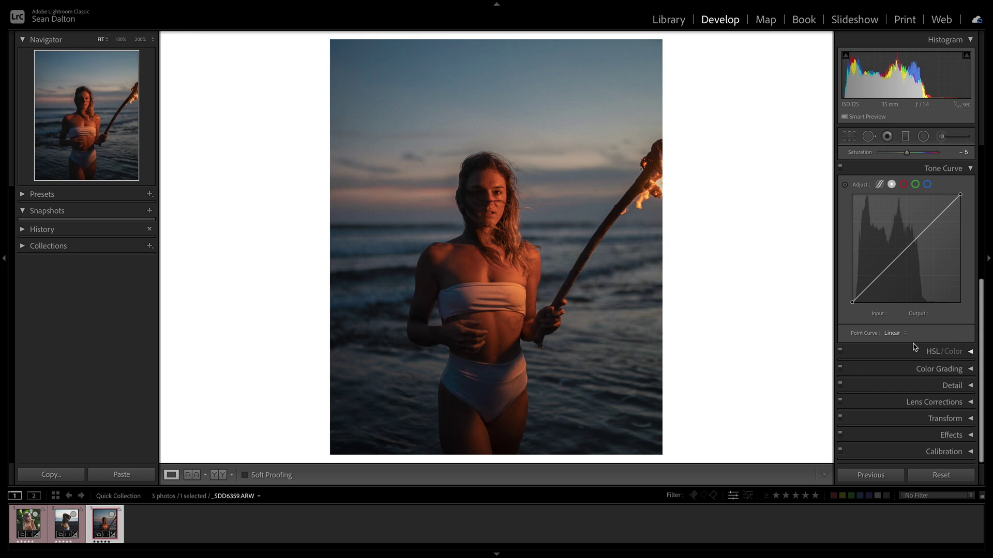
- Pull the linear point curve down at input 74, output 54, try saving it as a preset, and cancel
left_click_drag(879, 275, 881, 285)
left_click(904, 334)
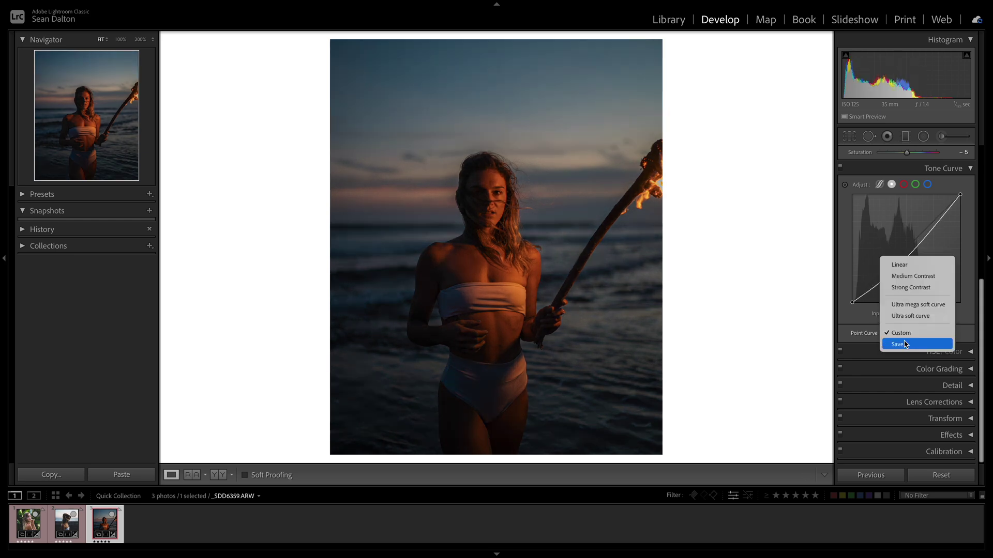
left_click(910, 345)
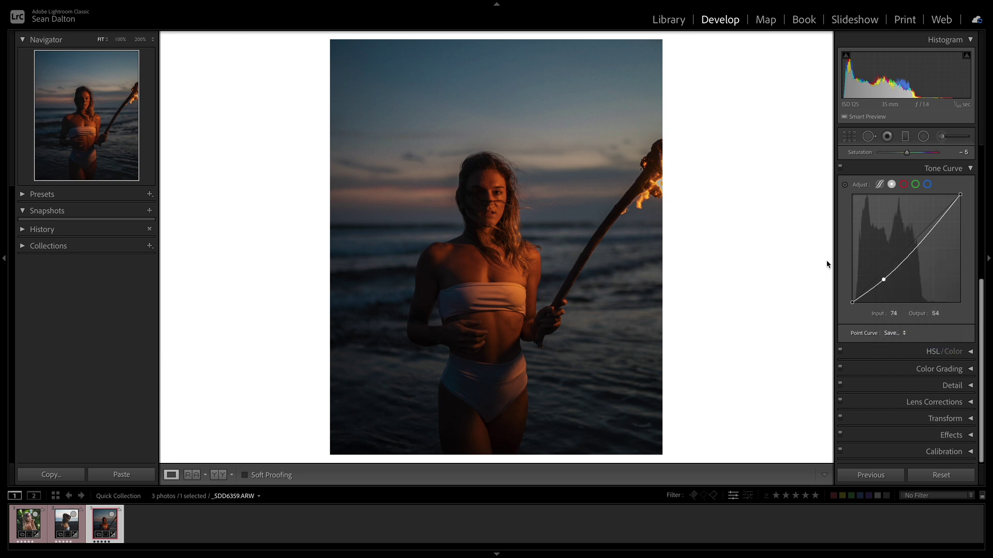
left_click(641, 299)
- Apply the Ultra soft curve preset to the torch portrait and replace it with Ultra mega soft curve
left_click(893, 335)
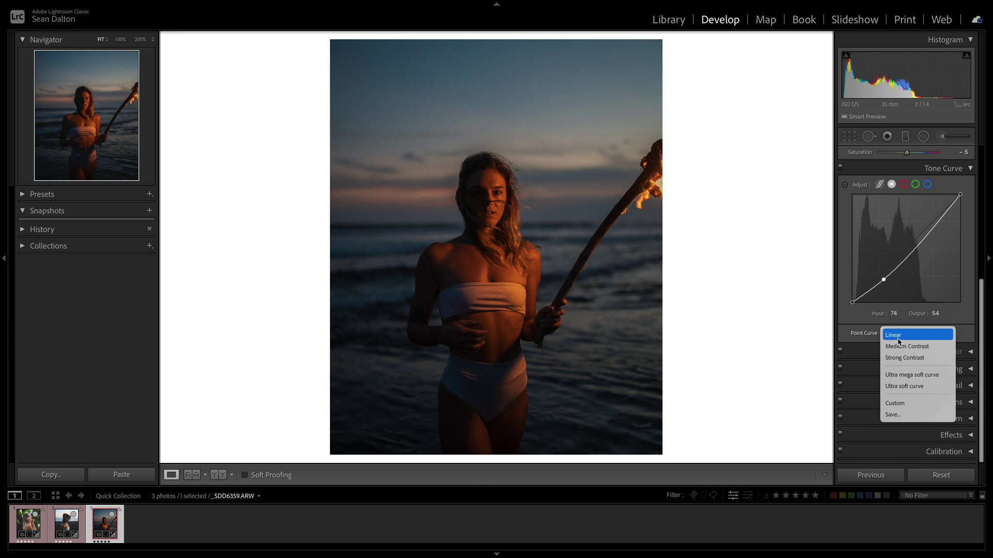
left_click(915, 383)
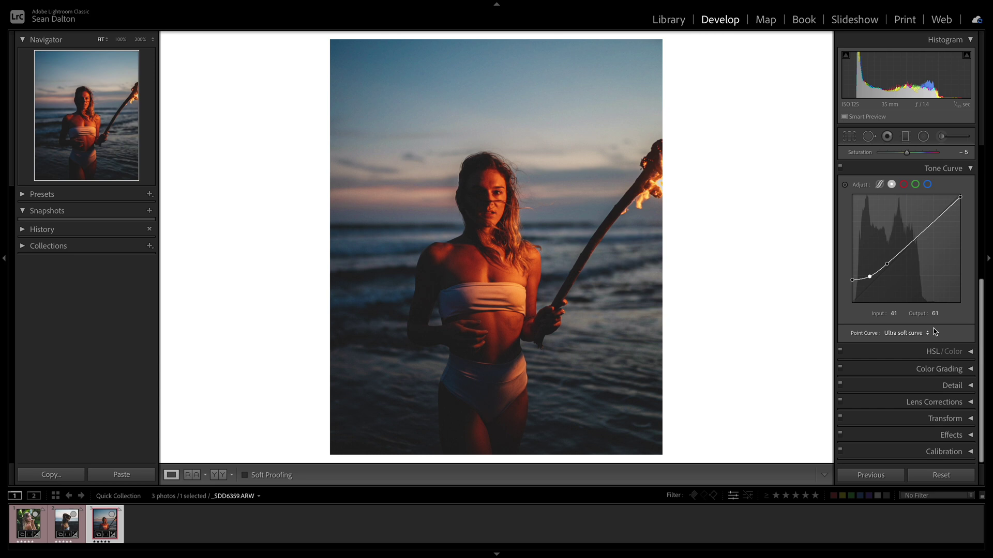
left_click(916, 333)
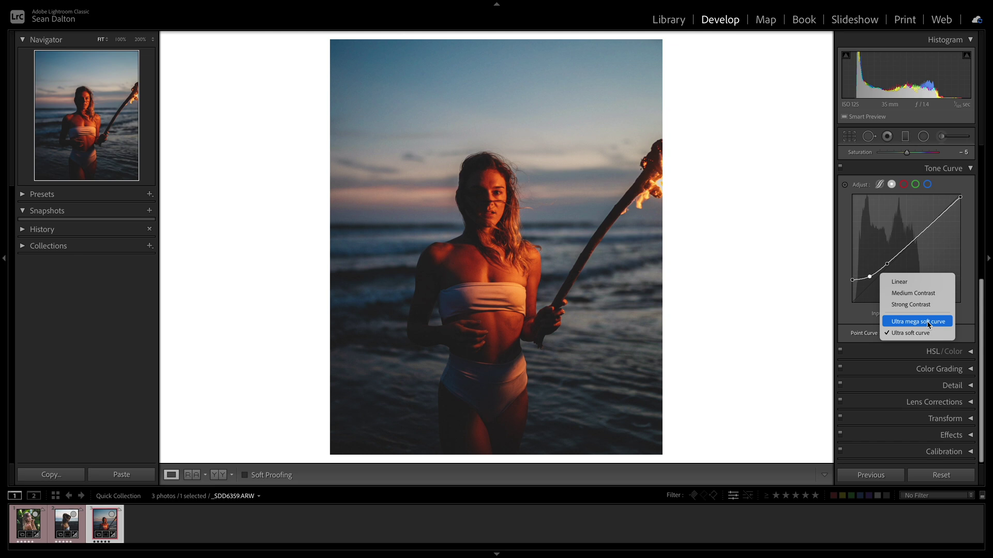
left_click(909, 323)
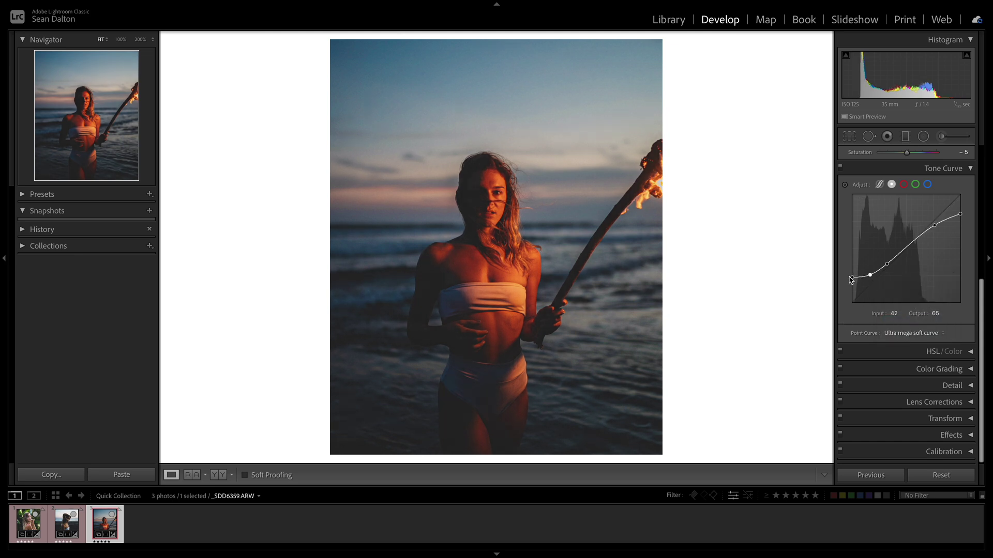
- Compare the Ultra soft curve preset with Ultra mega soft curve on the torch portrait, ending on Ultra mega soft curve
left_click(926, 333)
left_click(920, 344)
left_click(925, 333)
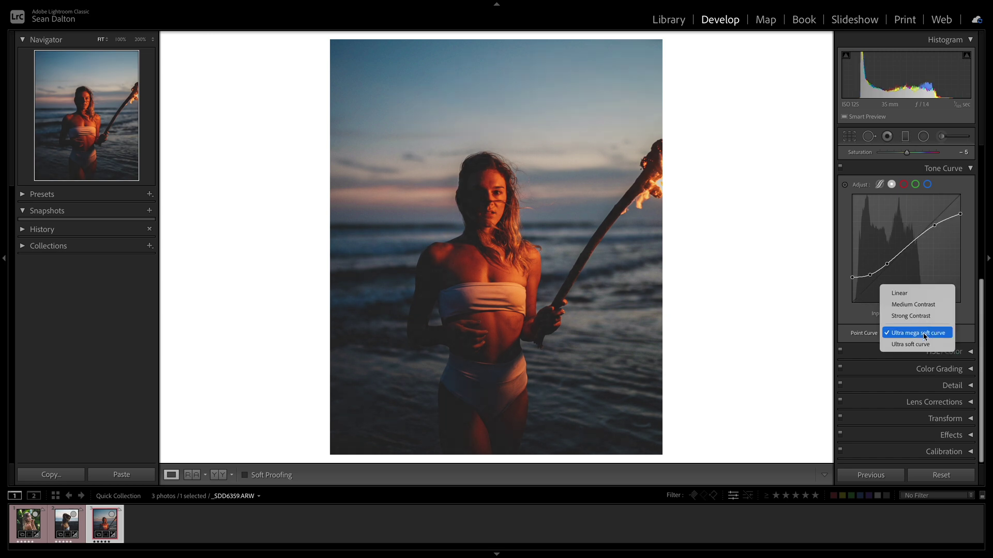
left_click(925, 342)
left_click(925, 333)
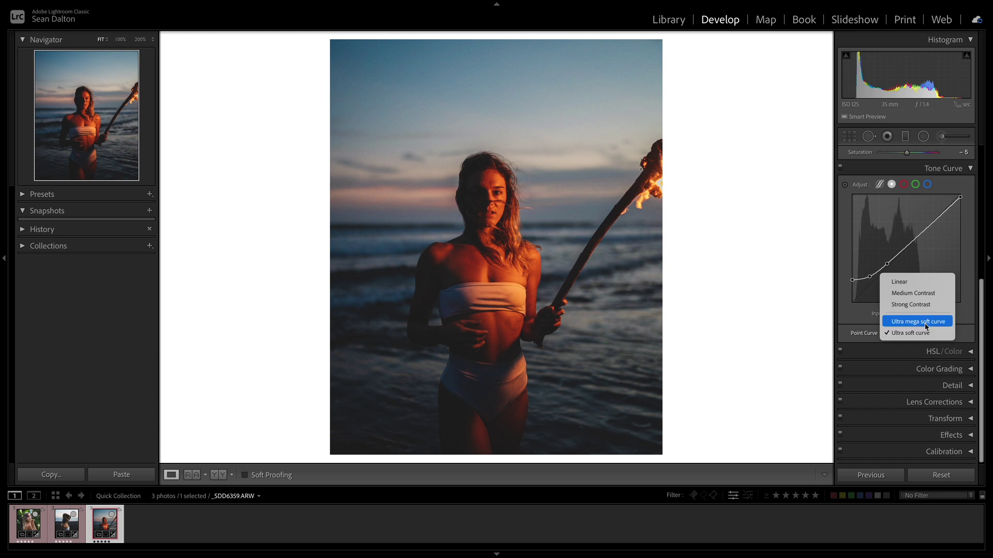
left_click(918, 322)
- Examine the color channel curves of the Ultra mega soft curve preset and return to the main point curve
left_click(904, 185)
left_click(915, 184)
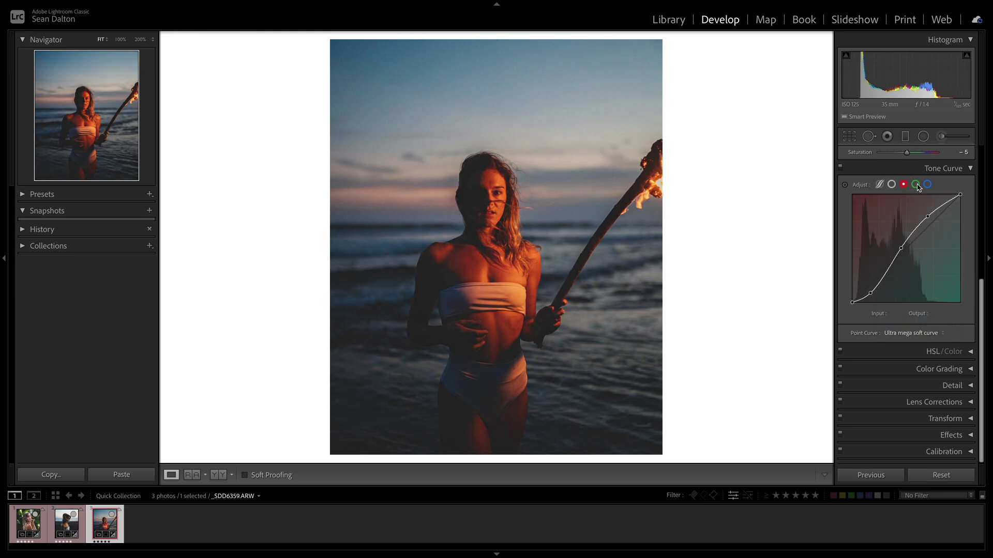
left_click(892, 185)
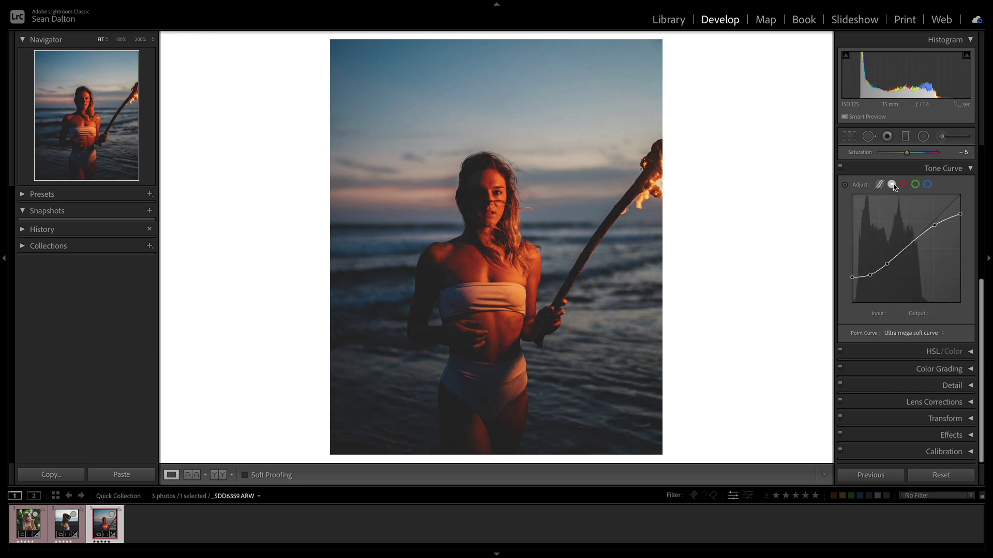